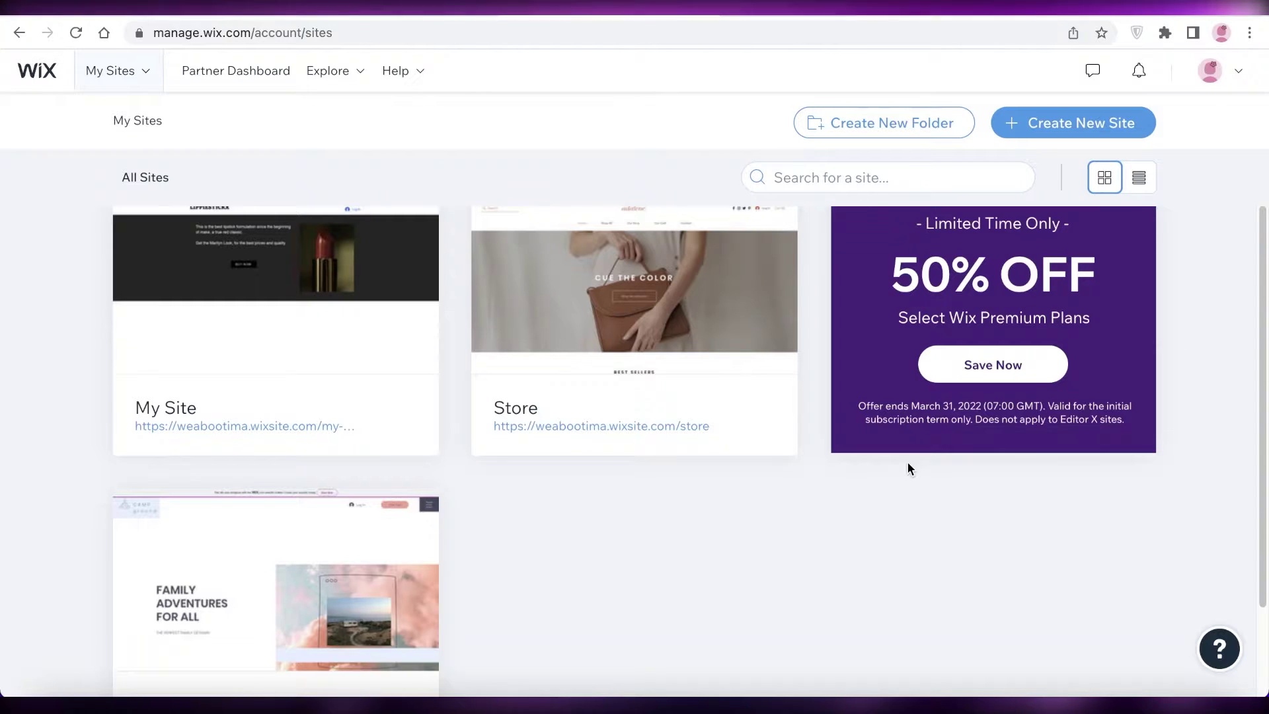
# Step: Scroll up and down through the page to read the installation instructions
pyautogui.scroll(-2, 908, 464)
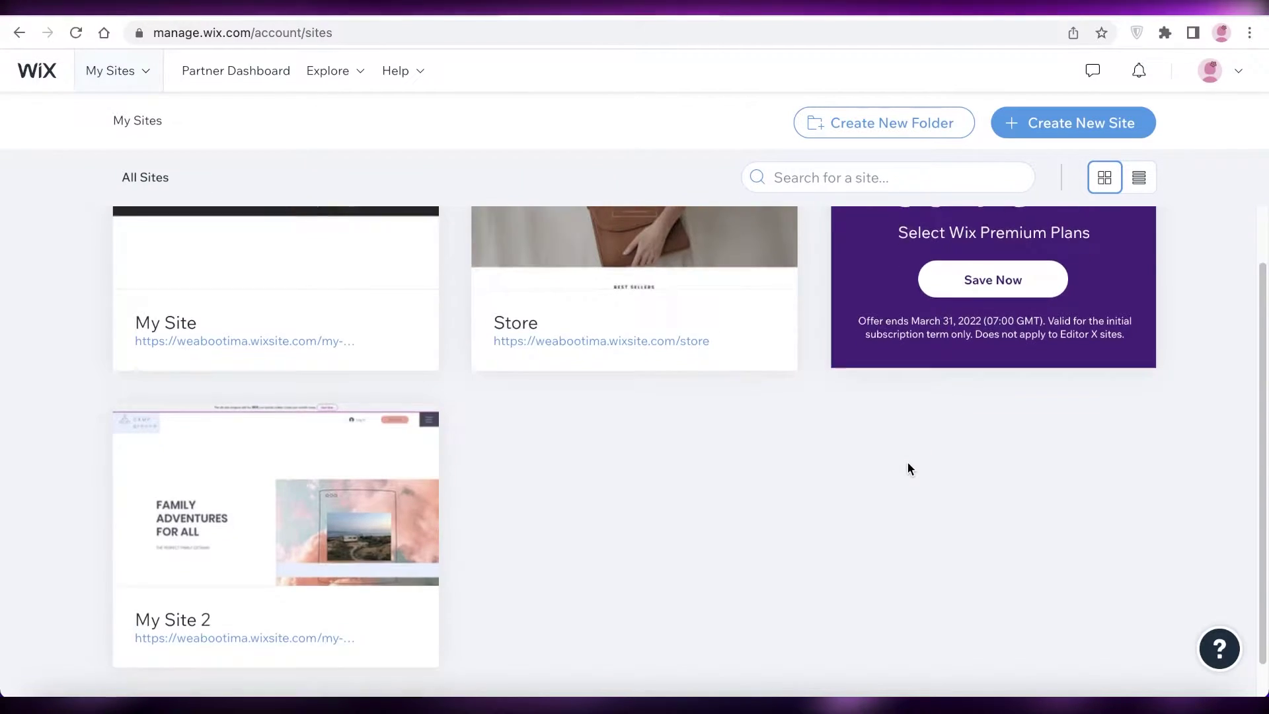
pyautogui.scroll(5, 906, 462)
pyautogui.scroll(-6, 363, 249)
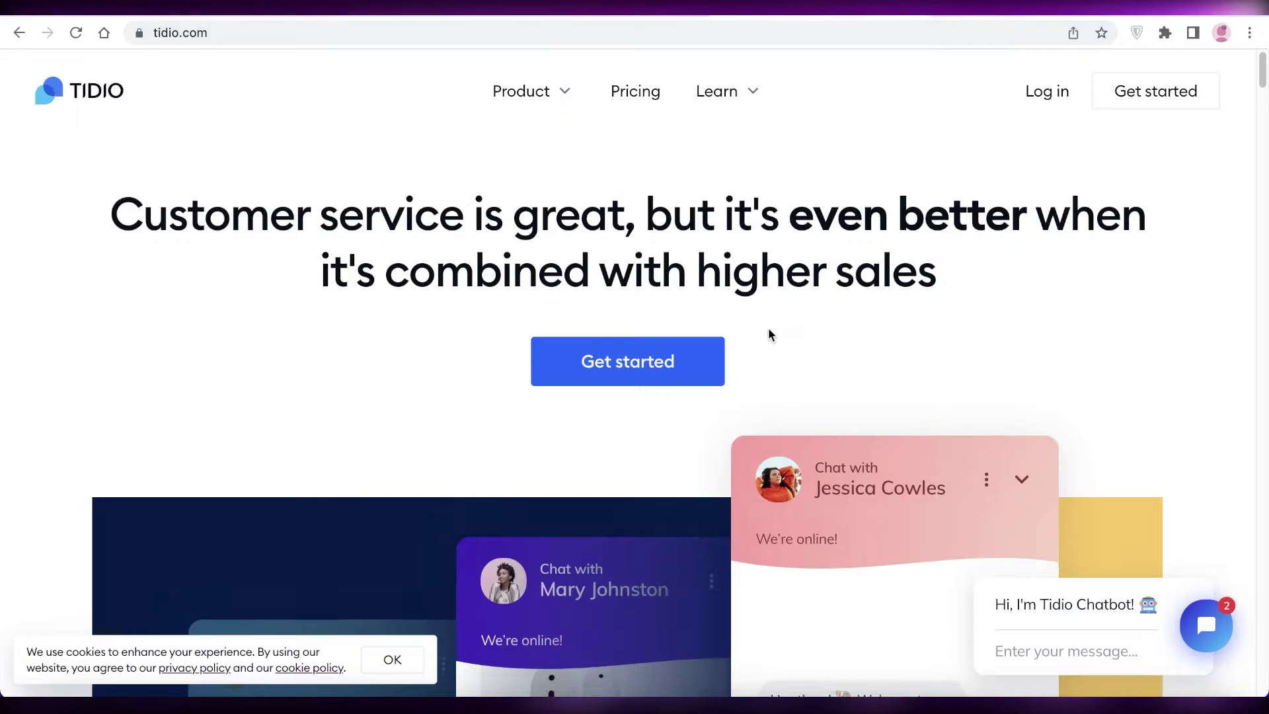
pyautogui.scroll(-10, 768, 328)
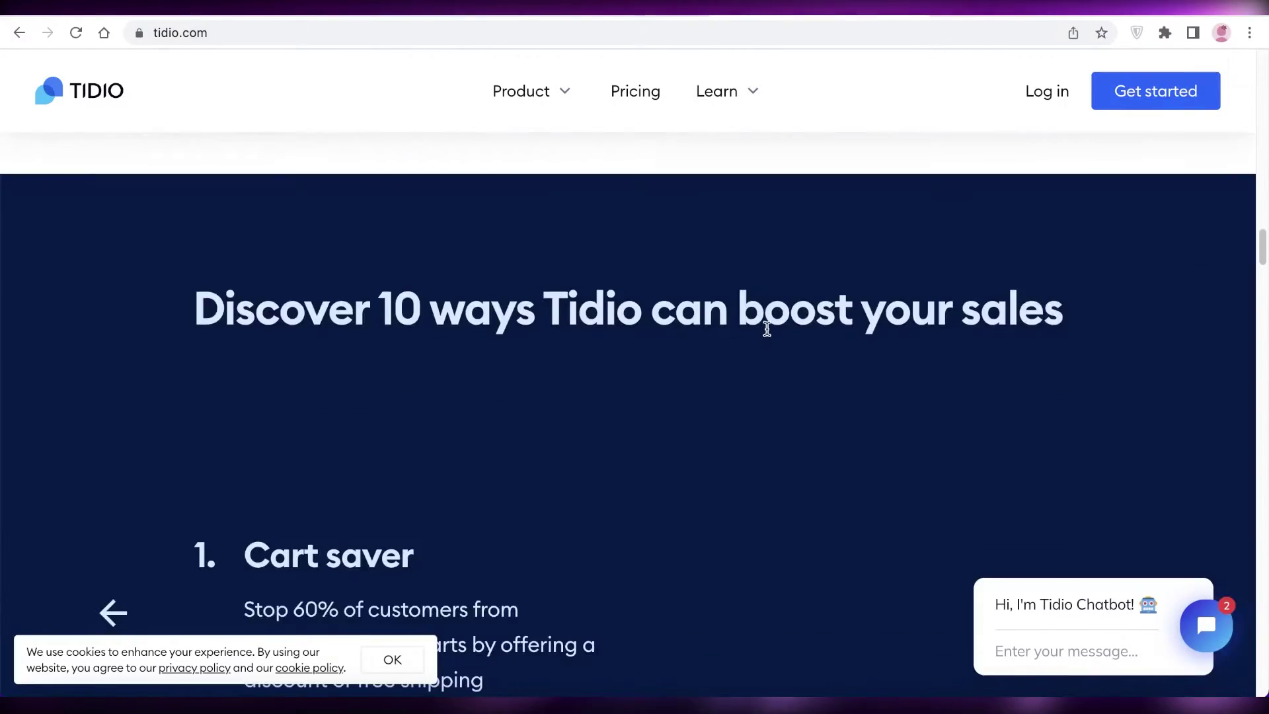
pyautogui.scroll(10, 766, 328)
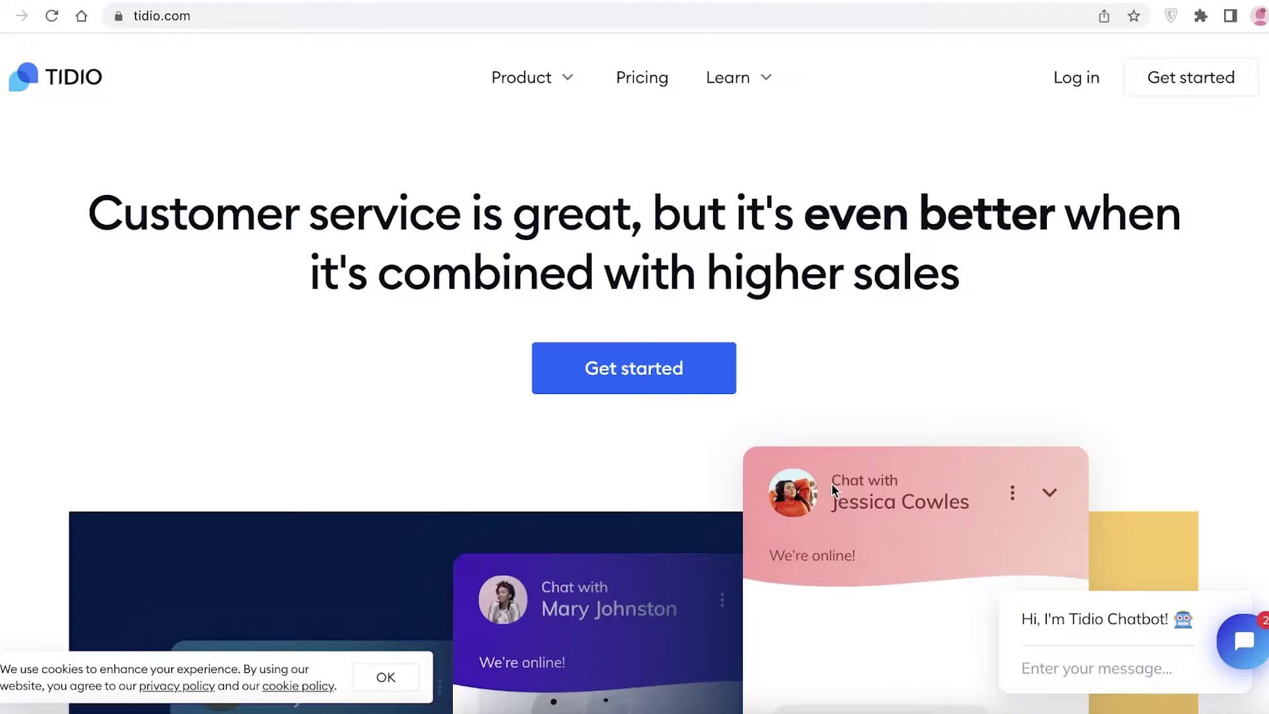
pyautogui.scroll(-2, 831, 490)
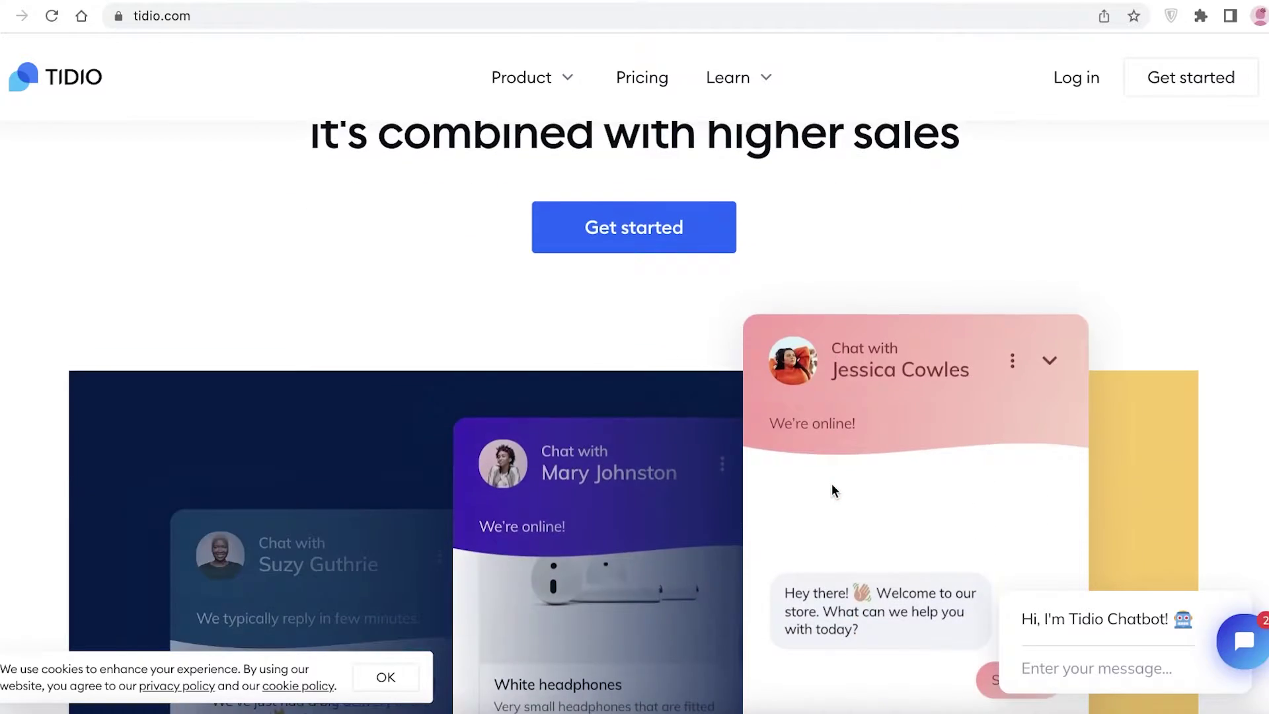
pyautogui.scroll(-3, 831, 489)
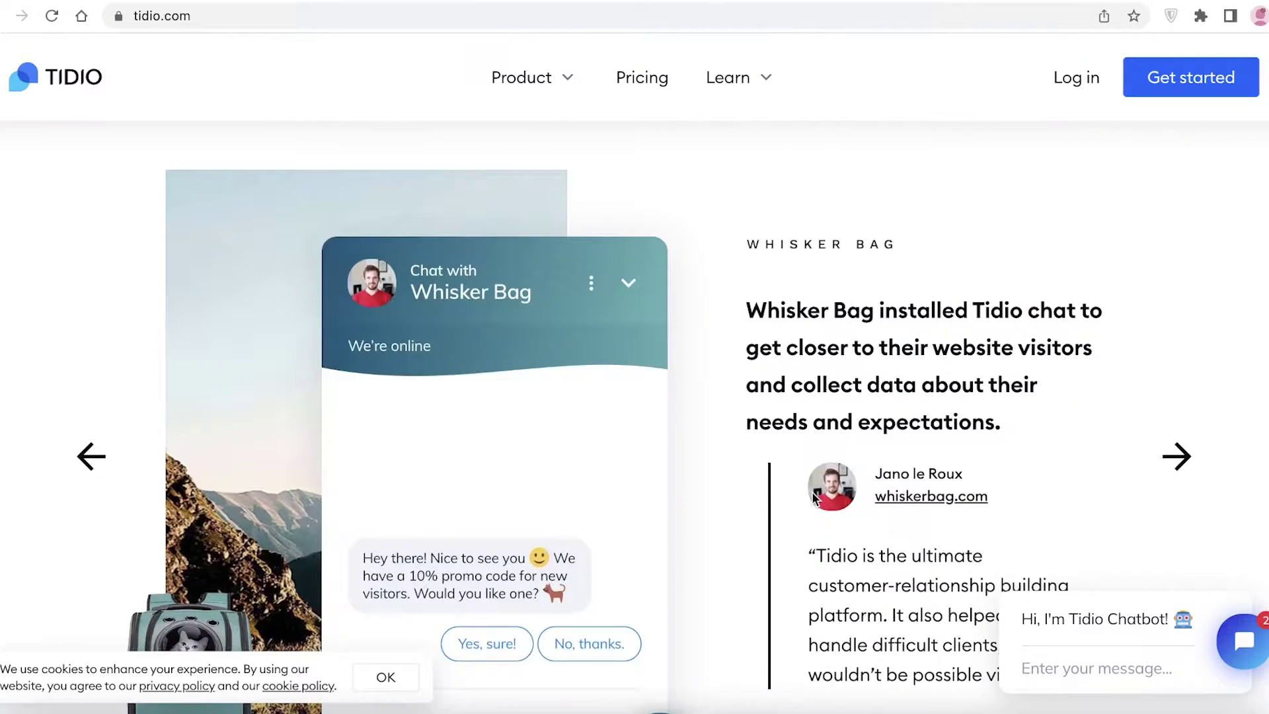
pyautogui.scroll(-3, 814, 497)
pyautogui.scroll(1, 576, 482)
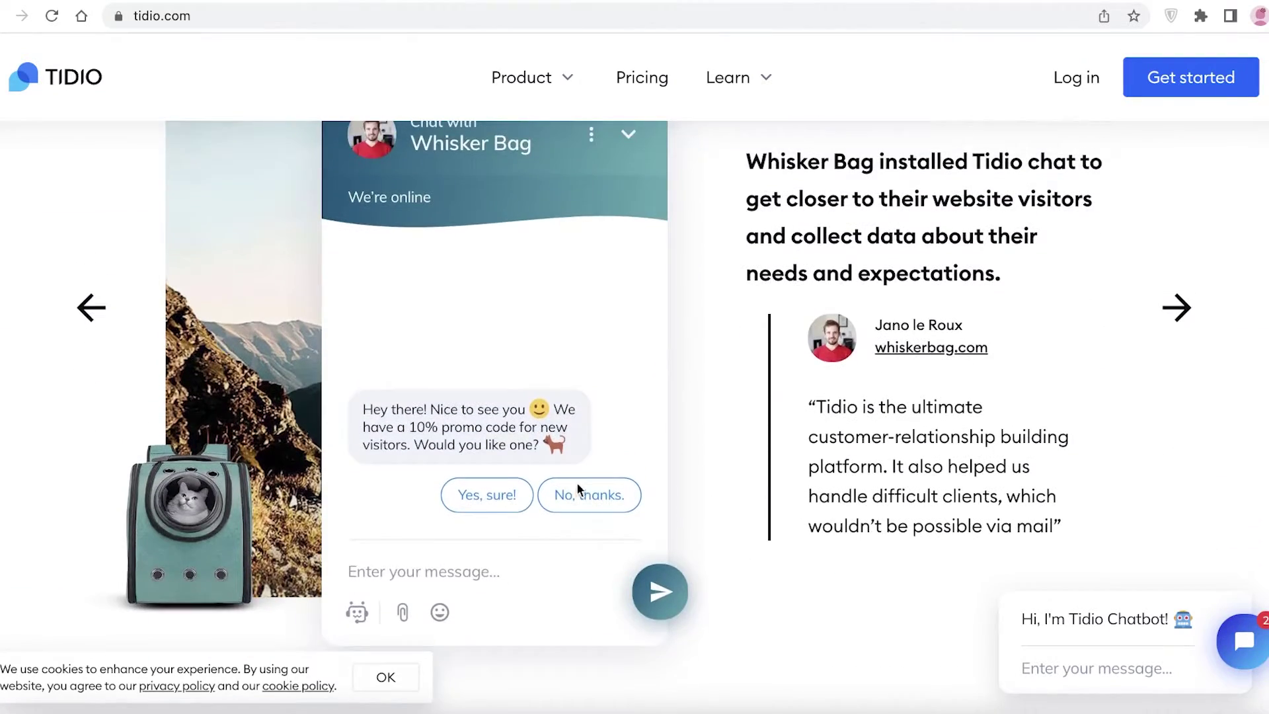
pyautogui.scroll(-15, 565, 482)
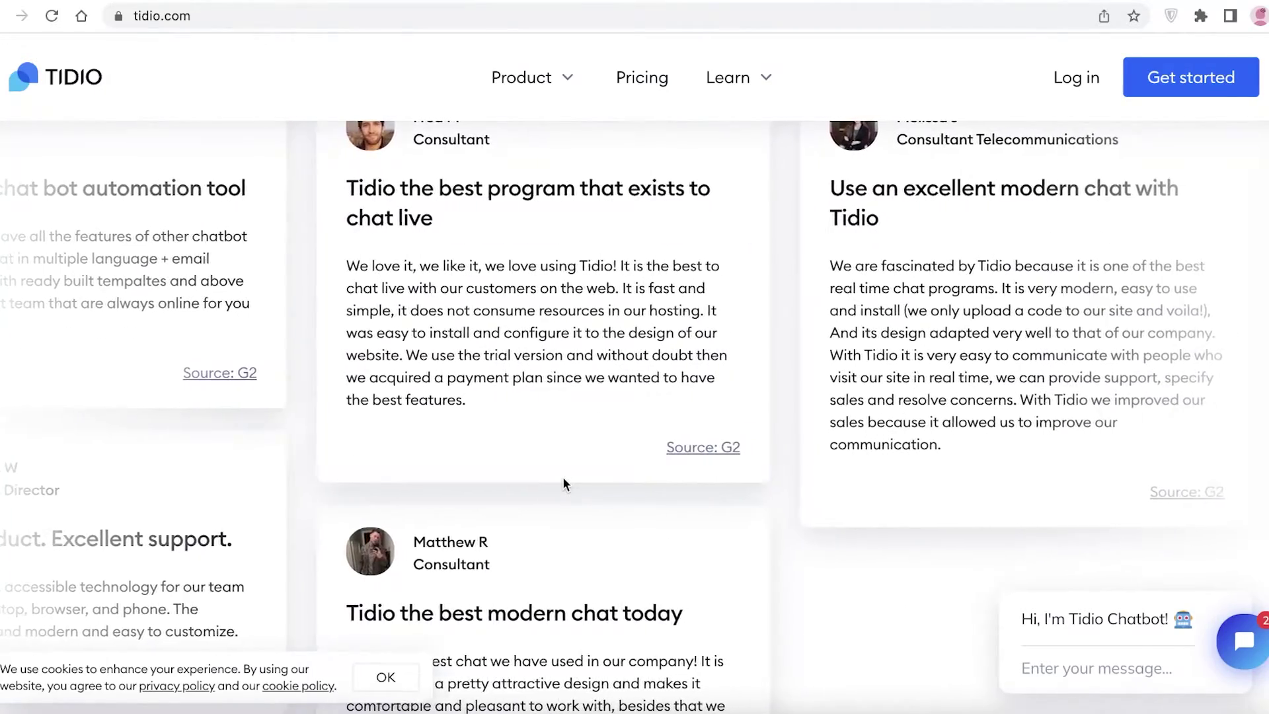
pyautogui.scroll(-10, 562, 477)
pyautogui.scroll(-15, 560, 479)
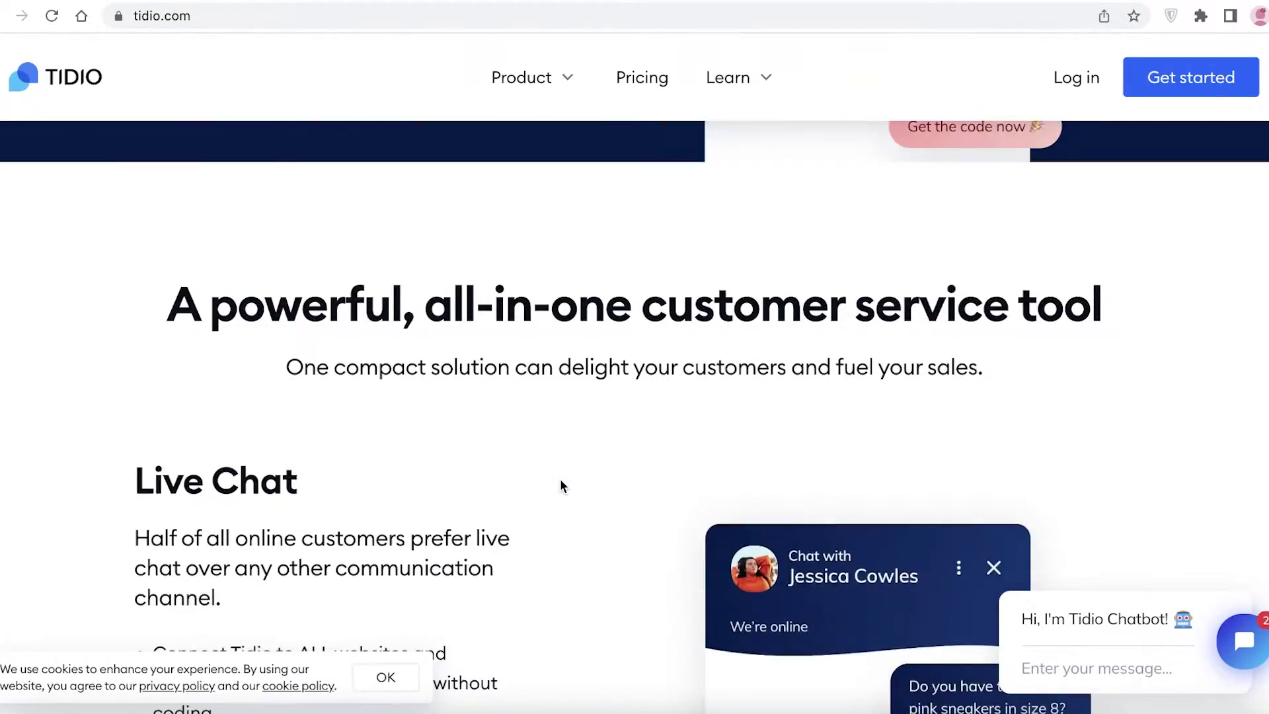
pyautogui.scroll(-8, 528, 478)
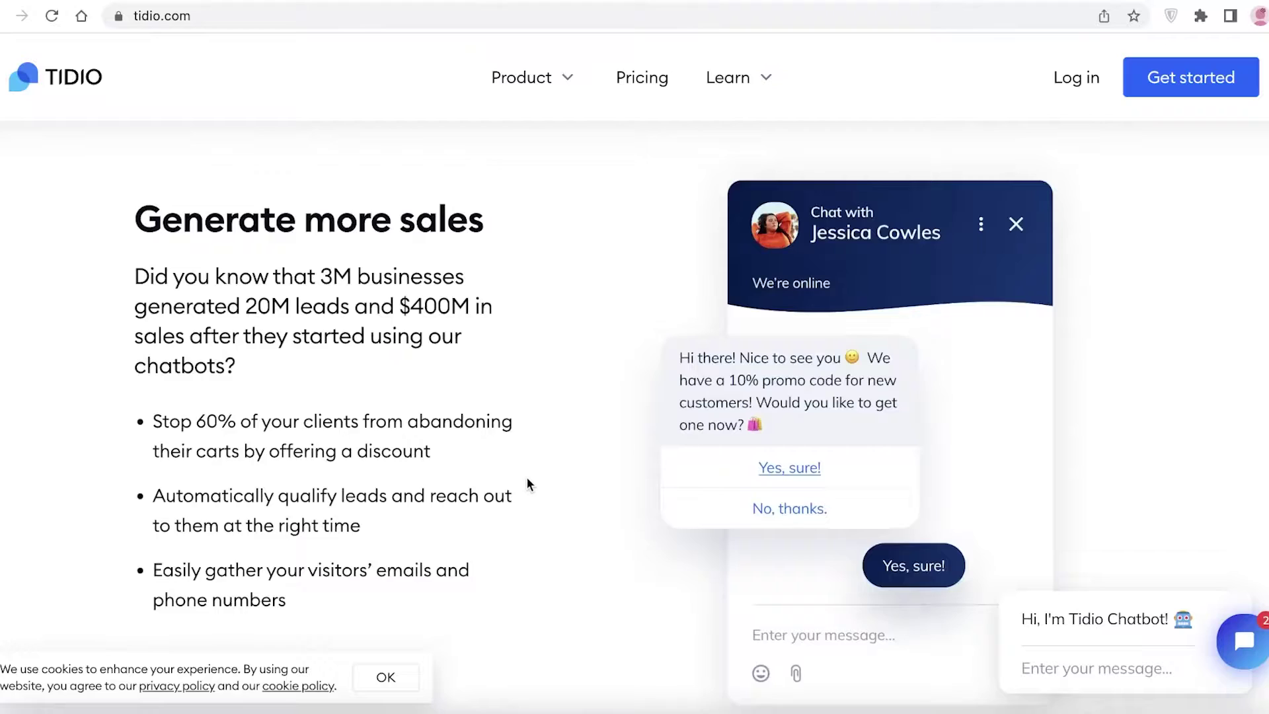
pyautogui.scroll(-3, 527, 479)
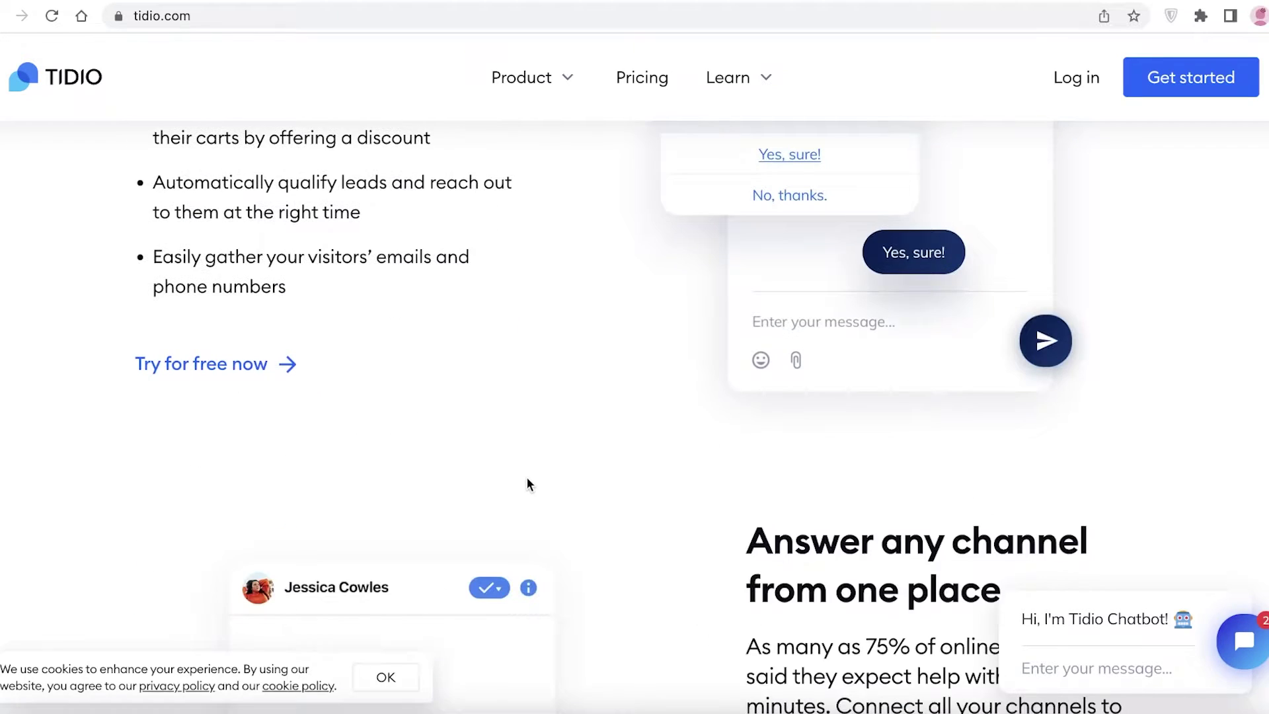
pyautogui.scroll(-15, 528, 484)
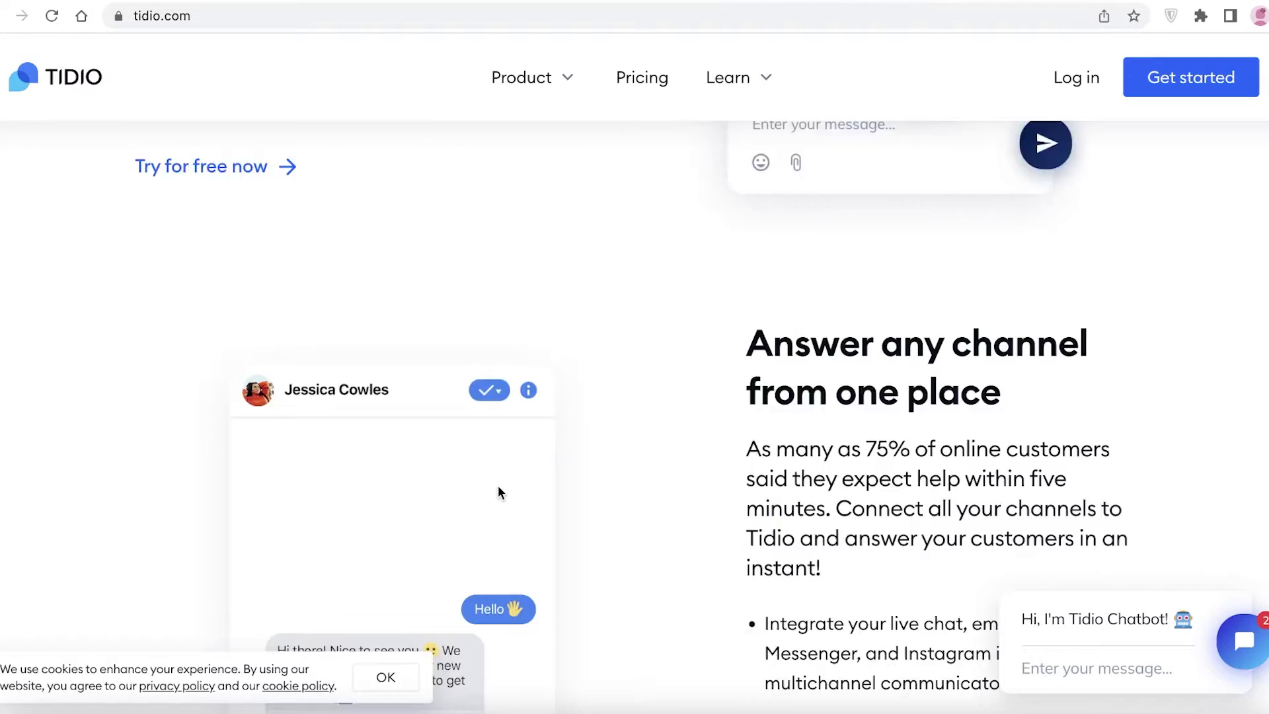
pyautogui.scroll(10, 477, 510)
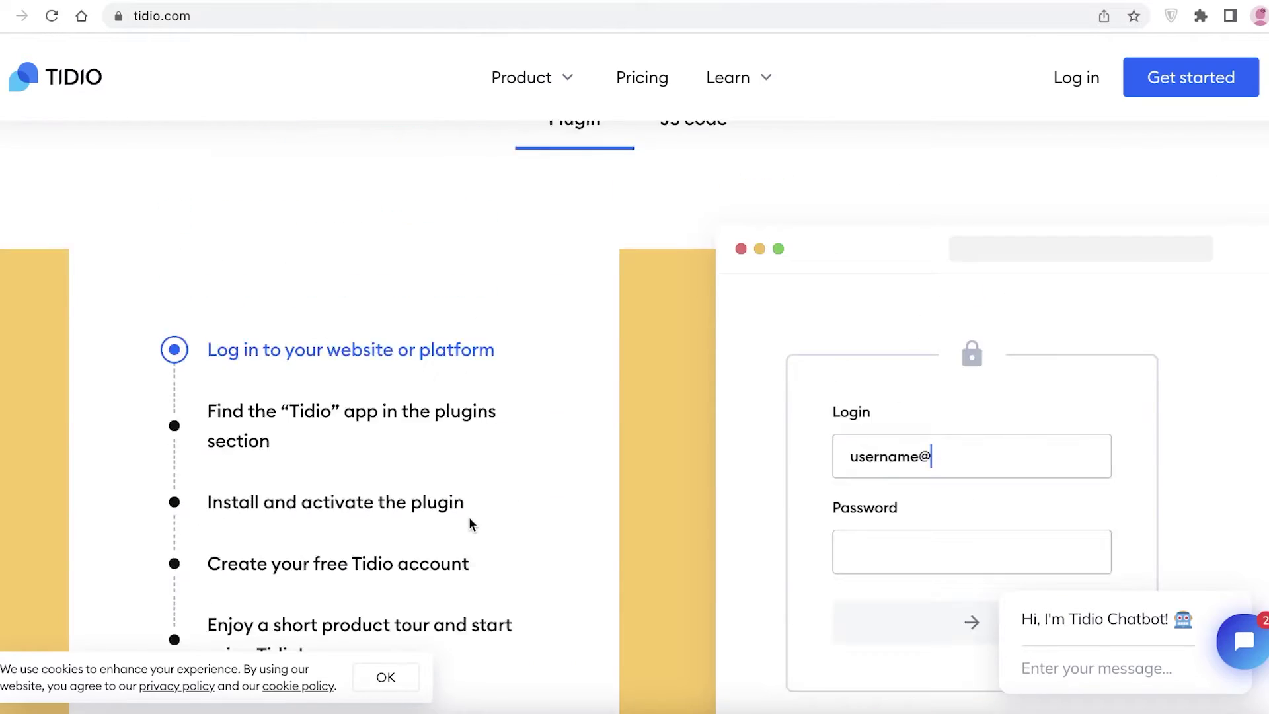
pyautogui.scroll(-5, 724, 307)
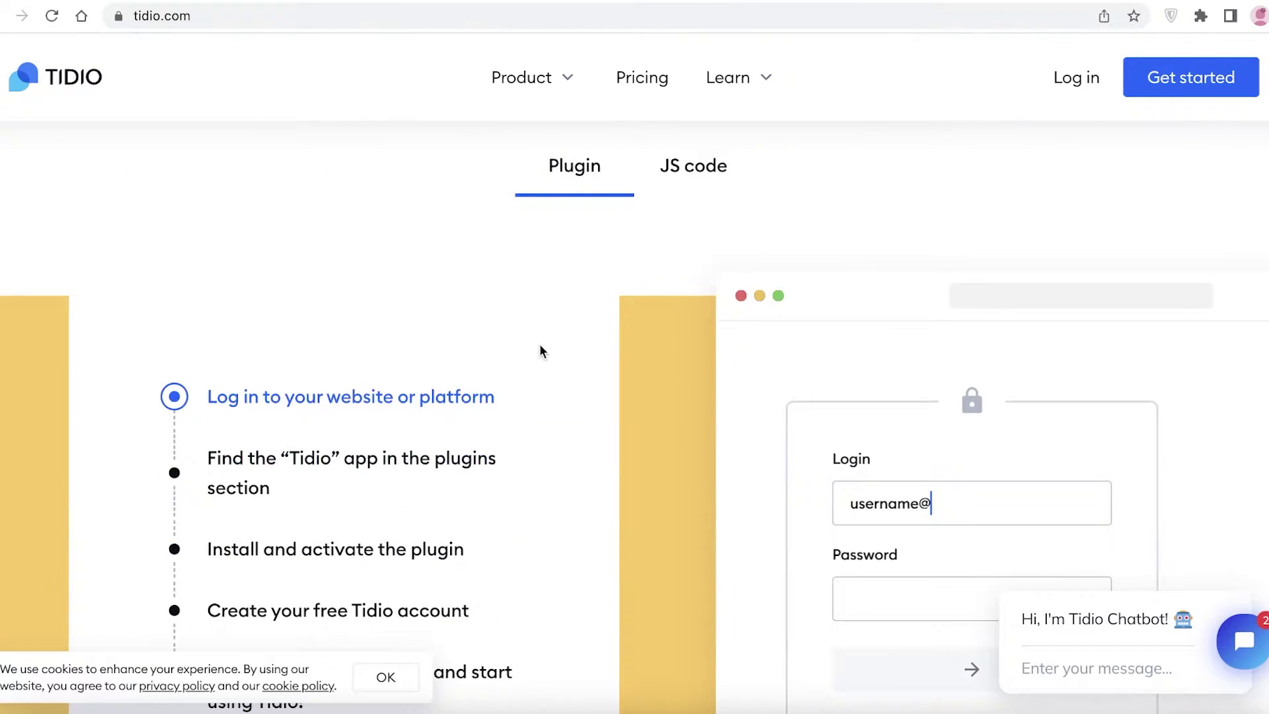
pyautogui.scroll(-8, 539, 350)
pyautogui.scroll(7, 291, 337)
# Step: Compare the JS code and plugin installation steps, scrolling through each
pyautogui.click(680, 147)
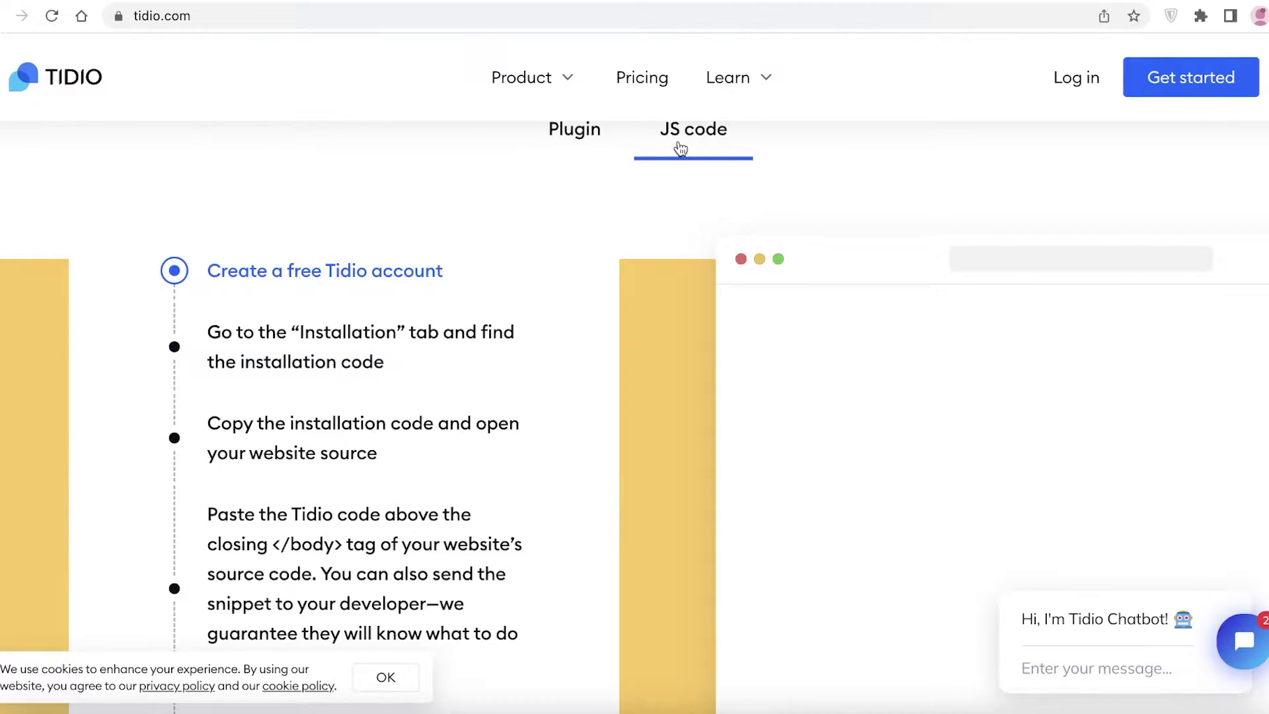
pyautogui.click(603, 148)
pyautogui.scroll(-10, 526, 290)
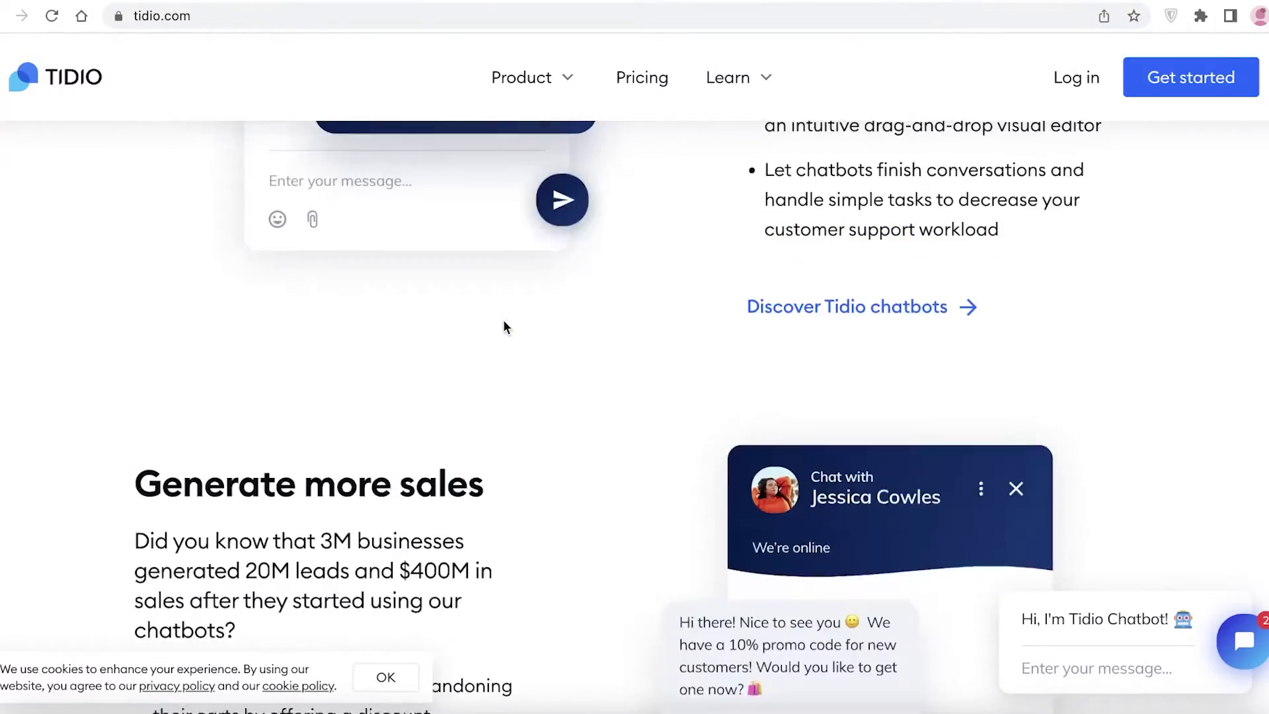
pyautogui.scroll(10, 444, 386)
pyautogui.scroll(-15, 410, 429)
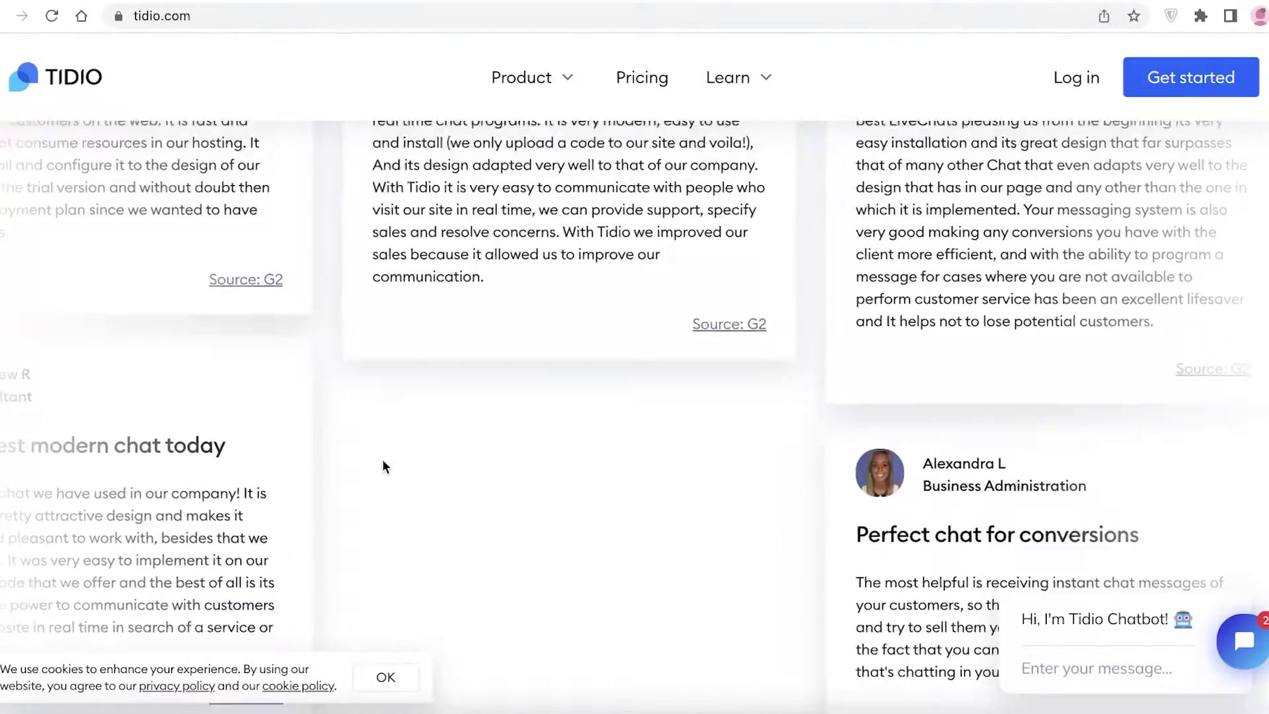
pyautogui.scroll(10, 377, 467)
pyautogui.scroll(-5, 289, 482)
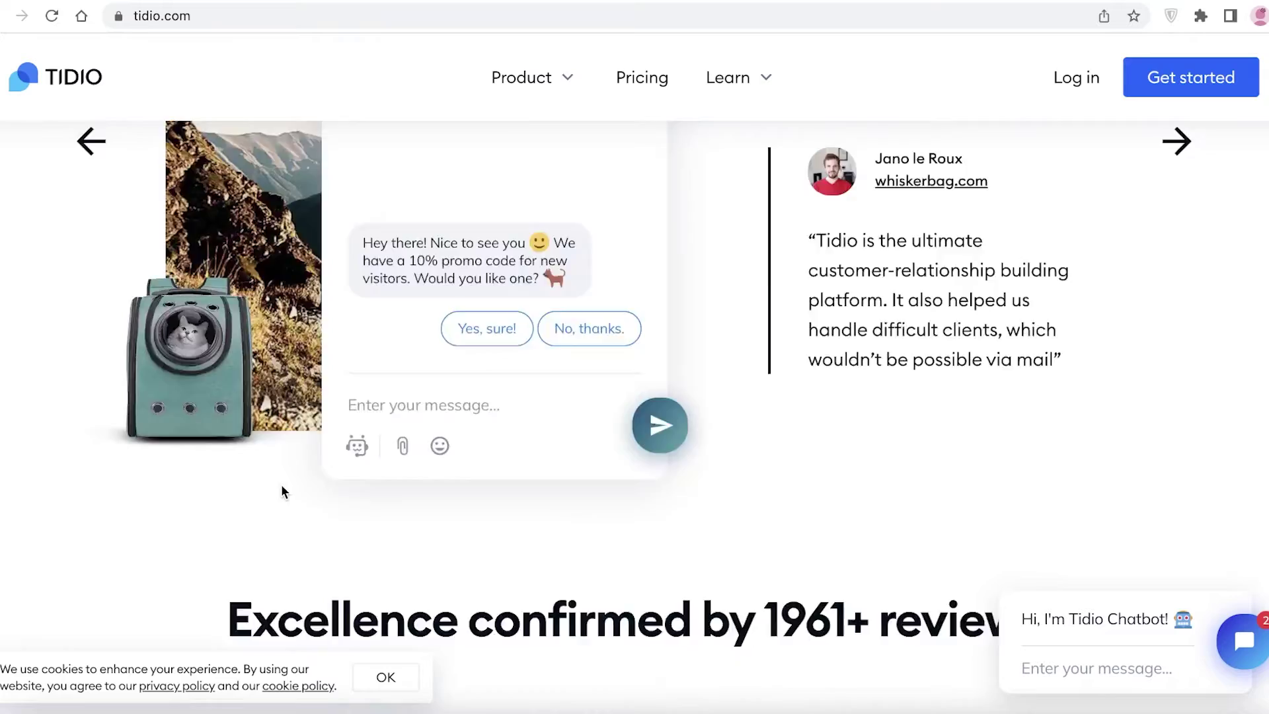
pyautogui.scroll(-10, 285, 482)
pyautogui.scroll(6, 286, 476)
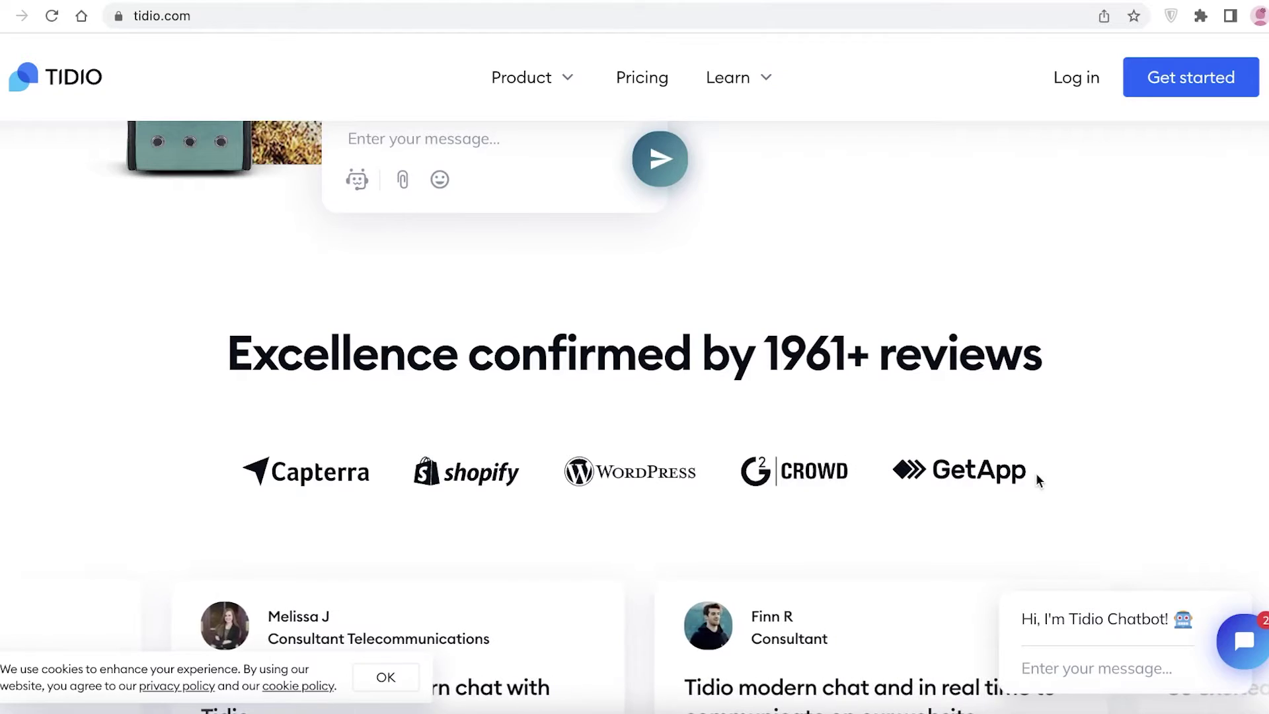
pyautogui.scroll(10, 1036, 473)
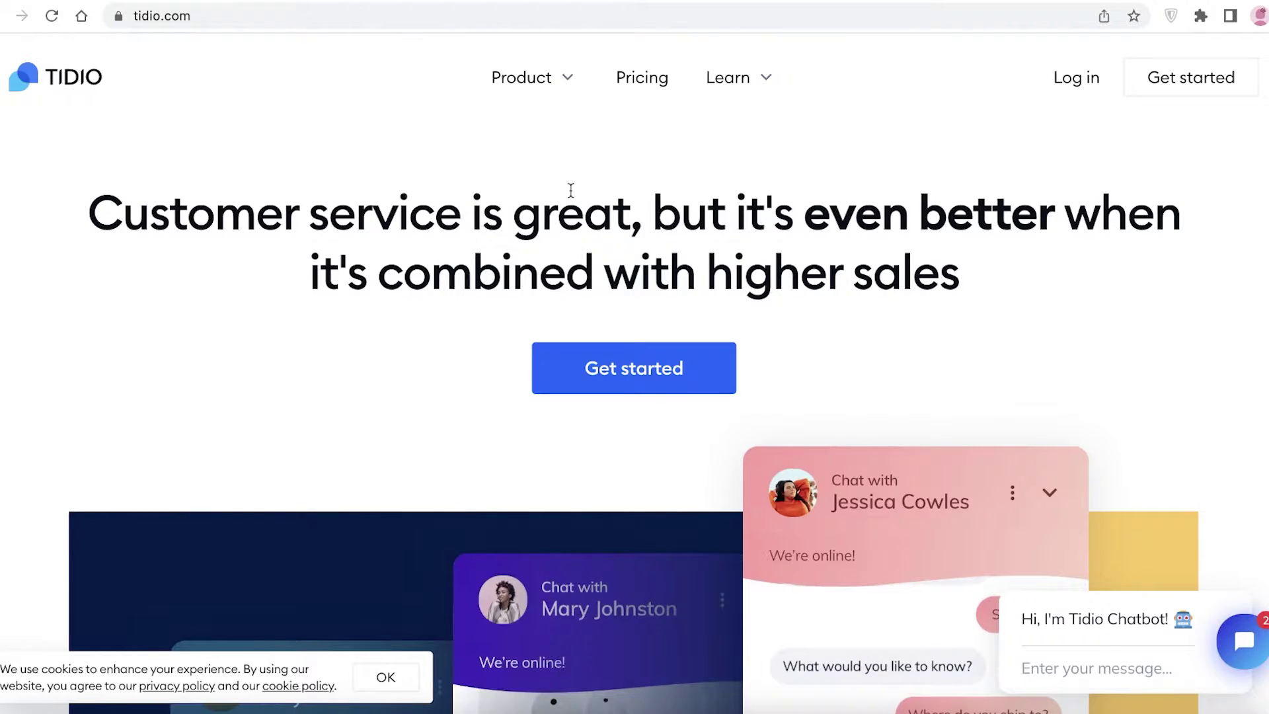
pyautogui.scroll(-2, 575, 185)
pyautogui.scroll(2, 578, 178)
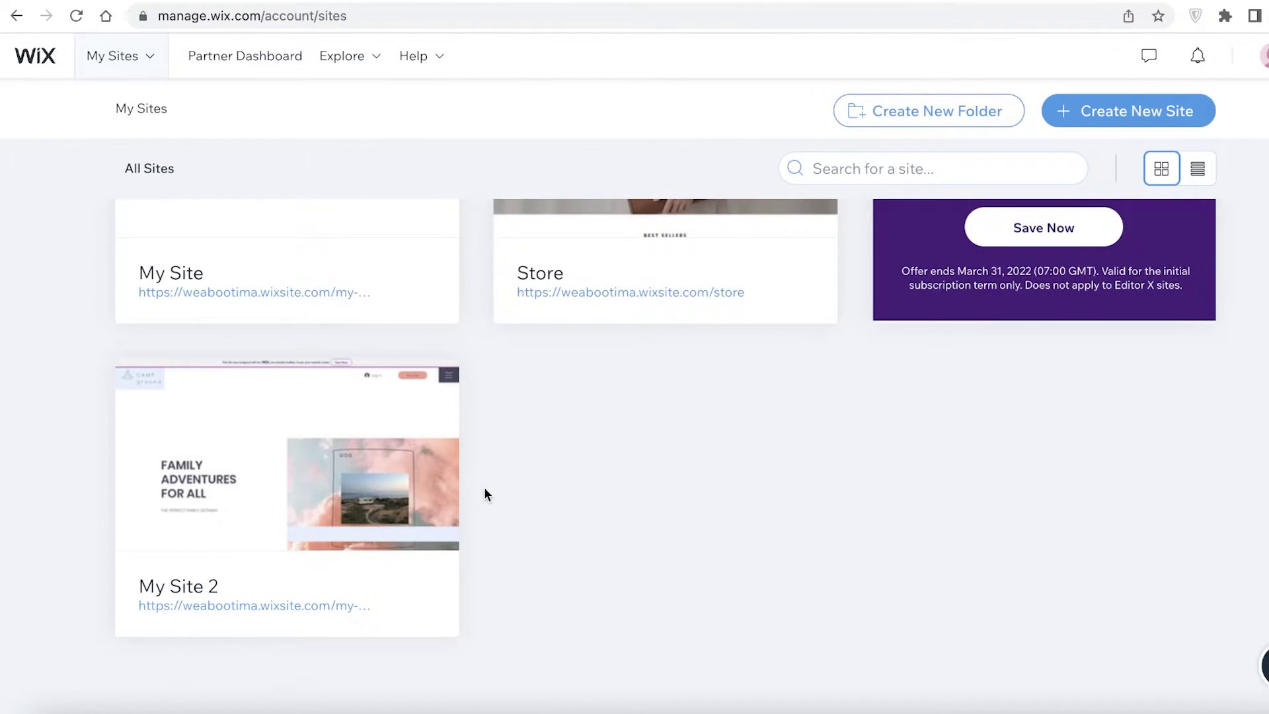
pyautogui.scroll(5, 359, 287)
pyautogui.scroll(-5, 50, 304)
pyautogui.scroll(3, 50, 304)
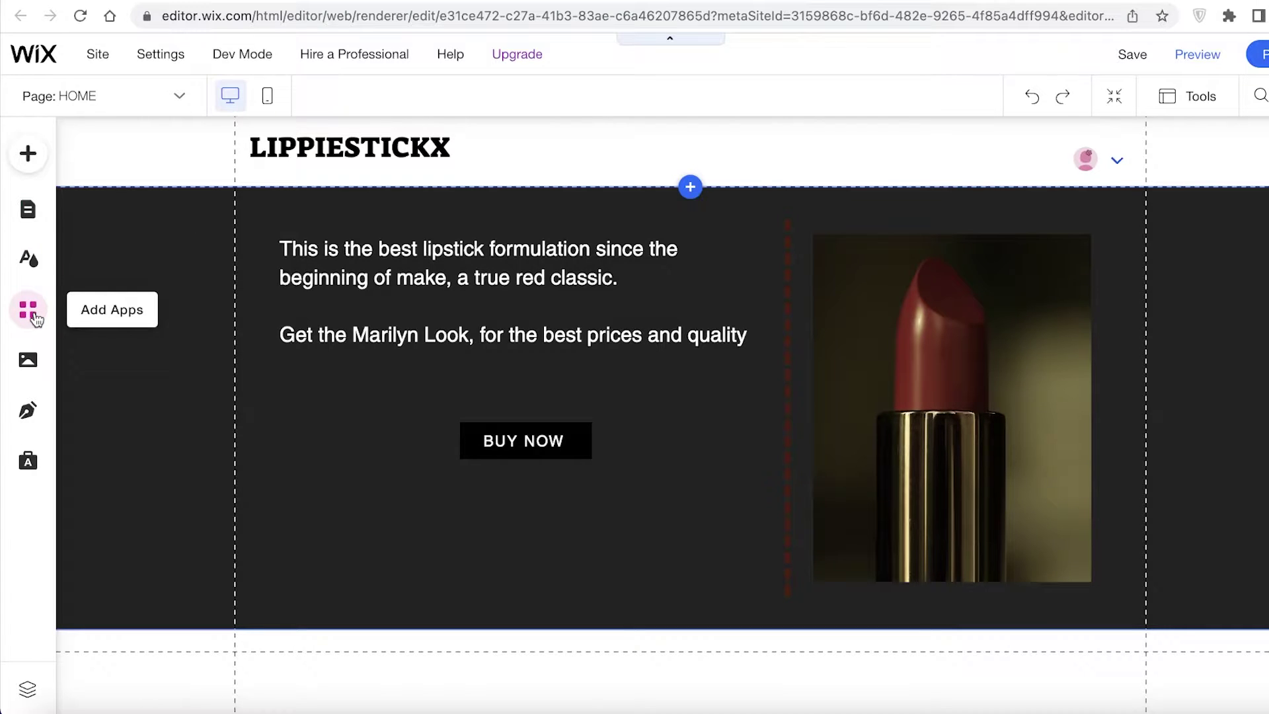
# Step: Search the App Market for 'tidio' and install Tidio - Live Chat & Chatbots, accepting its permissions
pyautogui.click(35, 319)
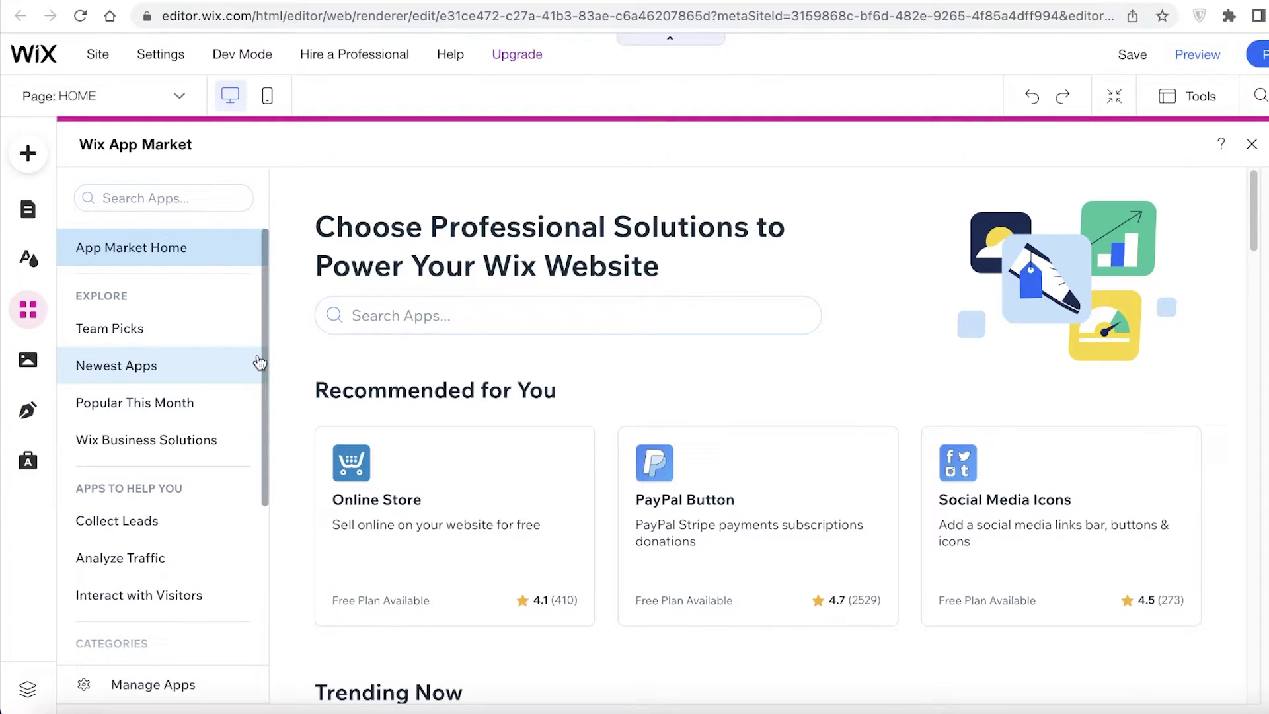
pyautogui.click(228, 199)
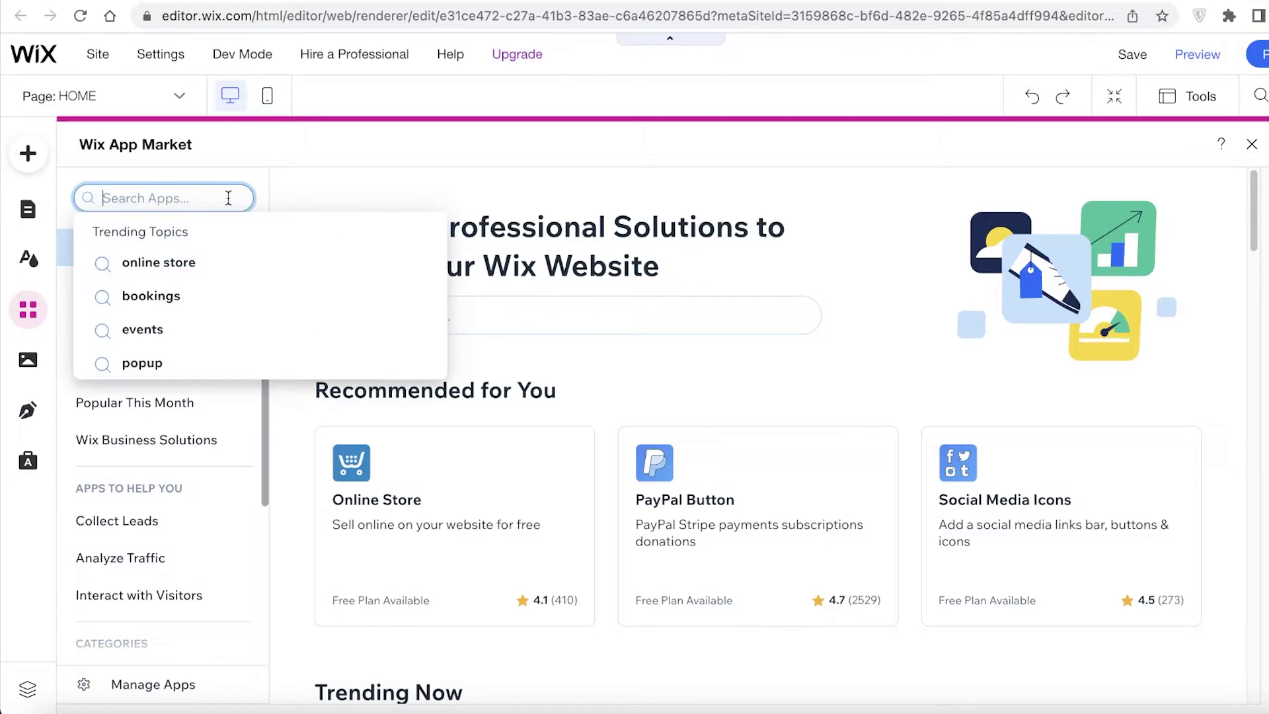
pyautogui.write('ti')
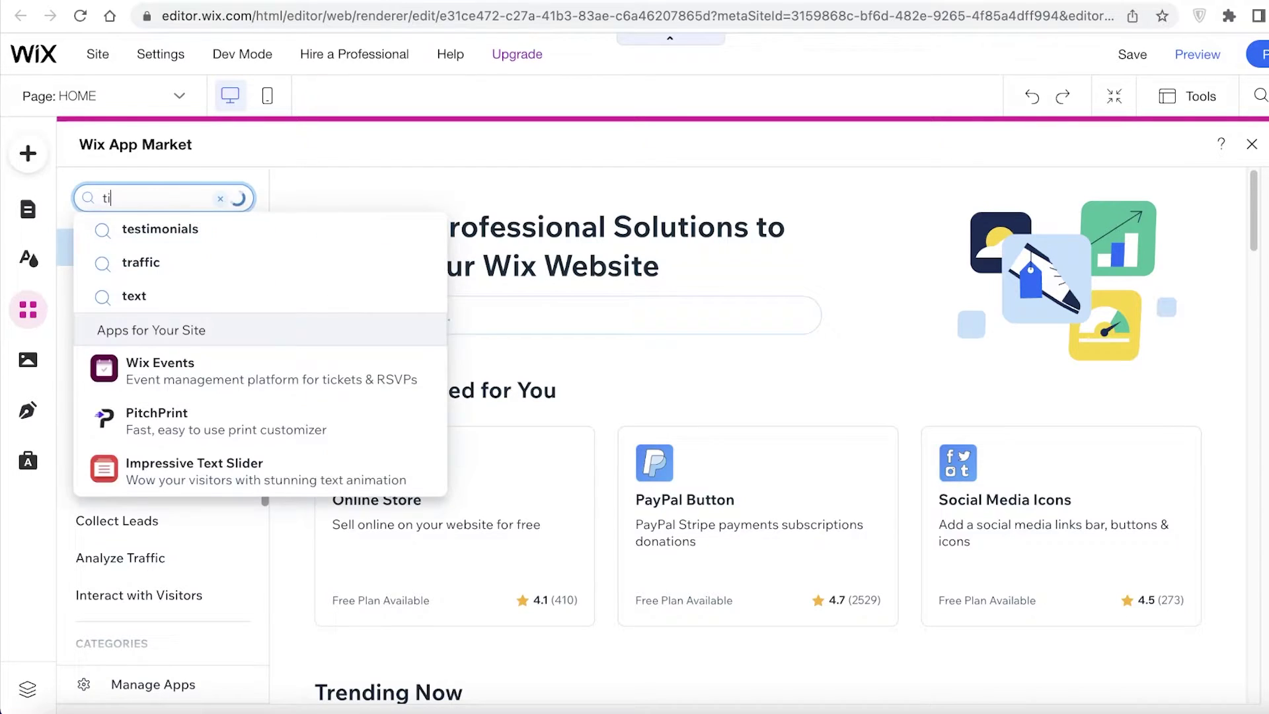
pyautogui.write('dio')
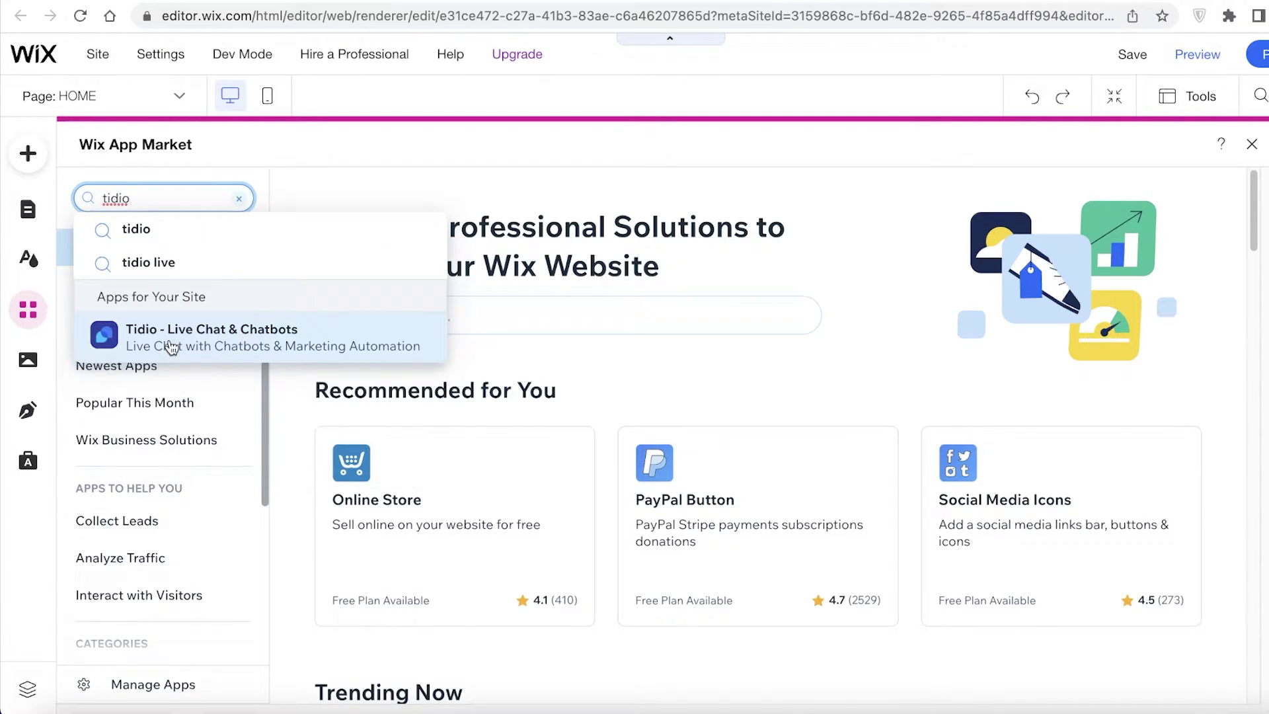
pyautogui.click(171, 347)
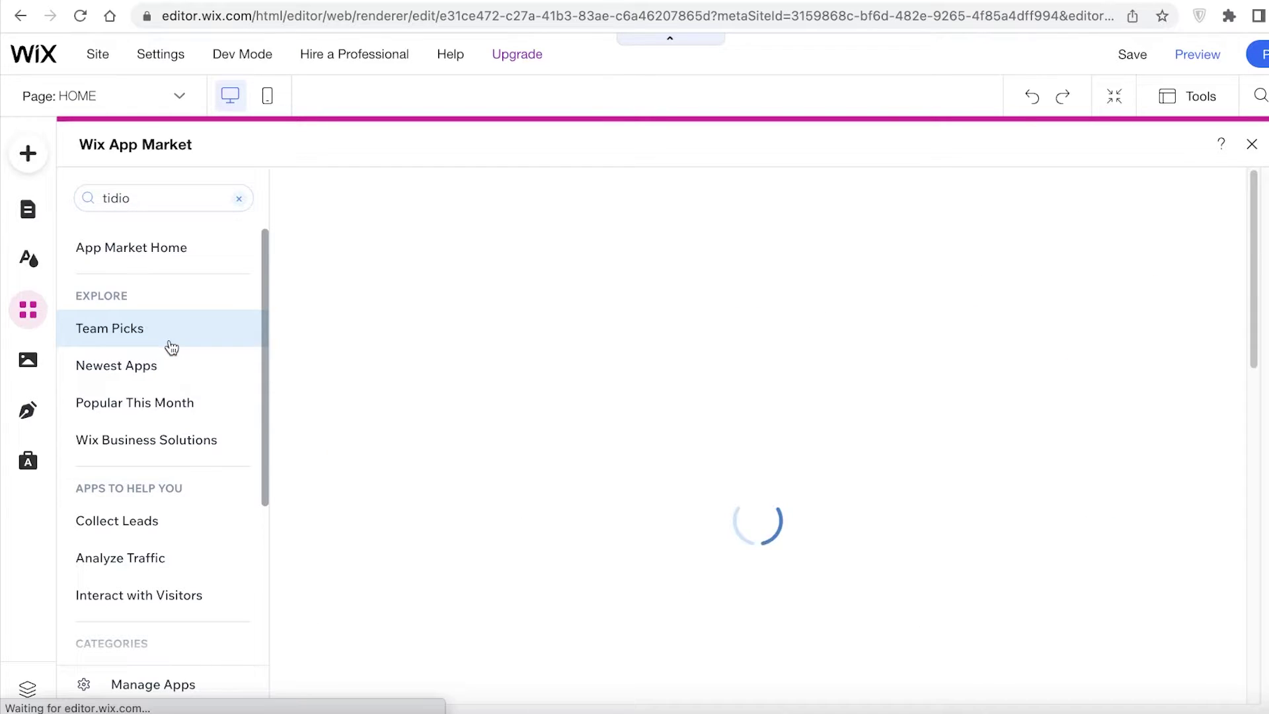
pyautogui.click(465, 534)
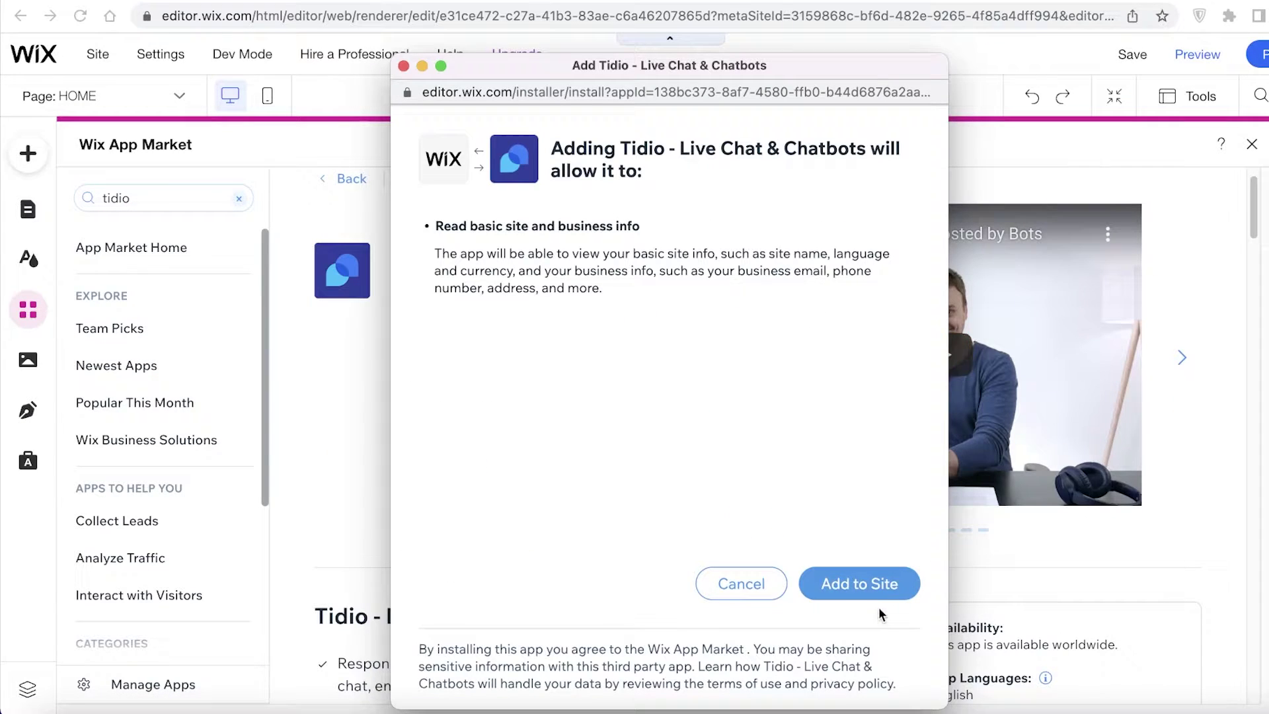
pyautogui.click(876, 590)
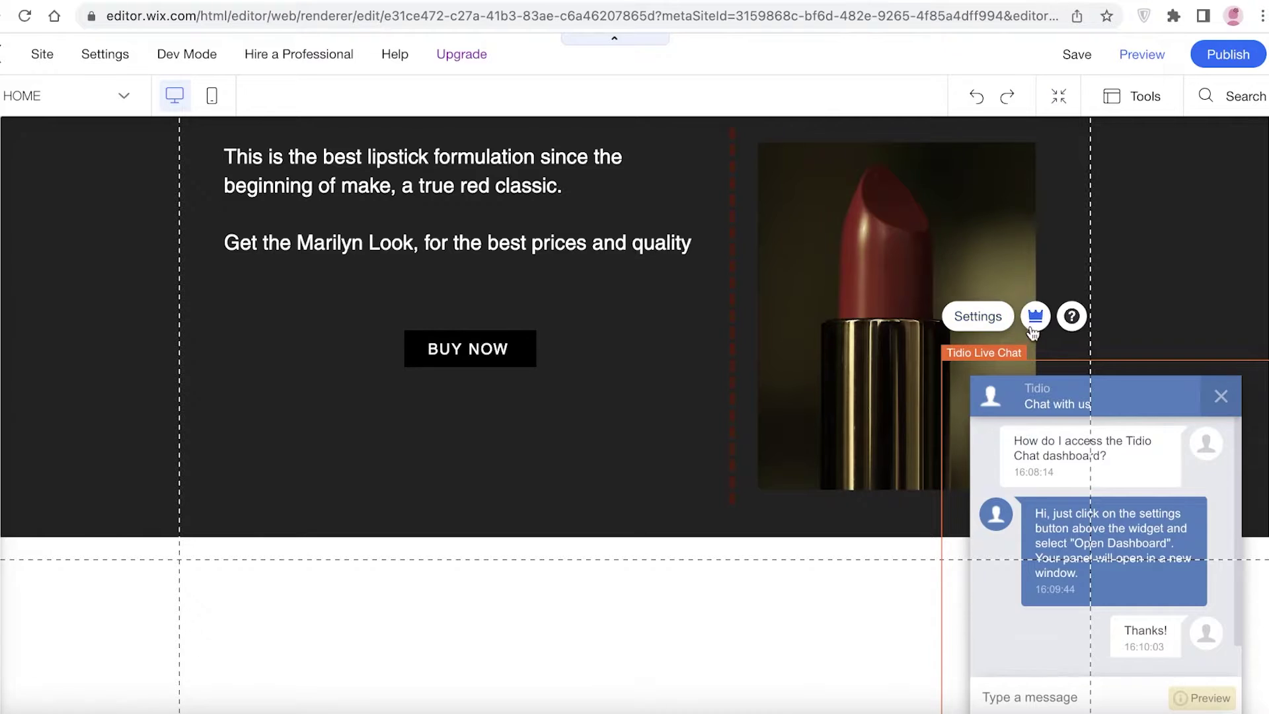
# Step: Open the Tidio chat widget's settings to reach its dashboard
pyautogui.click(981, 327)
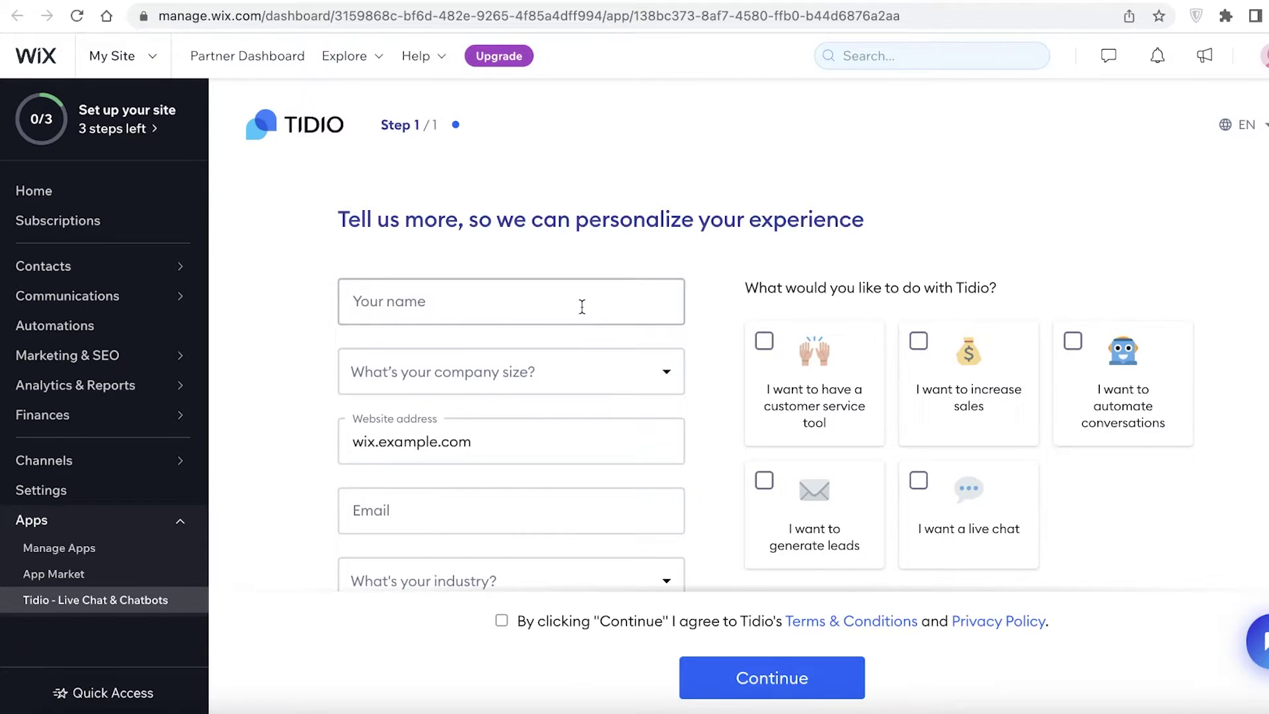
# Step: Fill in the name, set company size to 'It's just me', and enter the email address
pyautogui.scroll(-1, 582, 312)
pyautogui.click(533, 264)
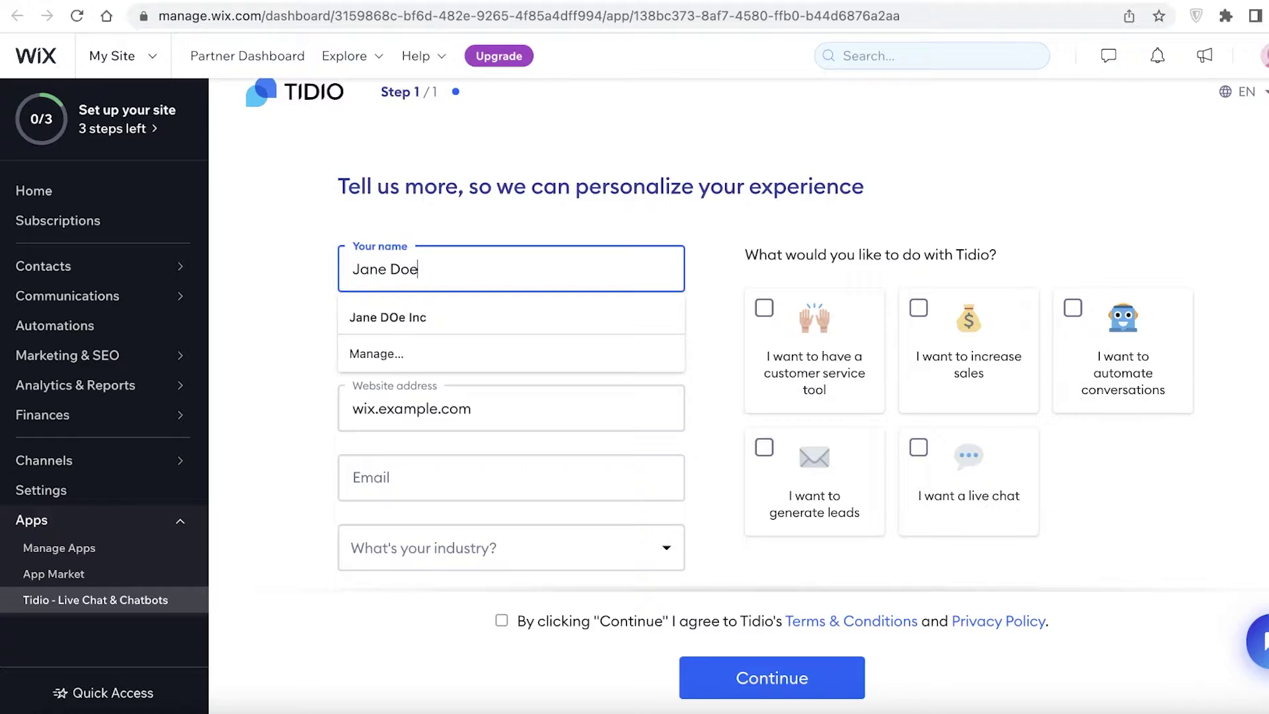
pyautogui.click(793, 225)
pyautogui.scroll(-3, 982, 252)
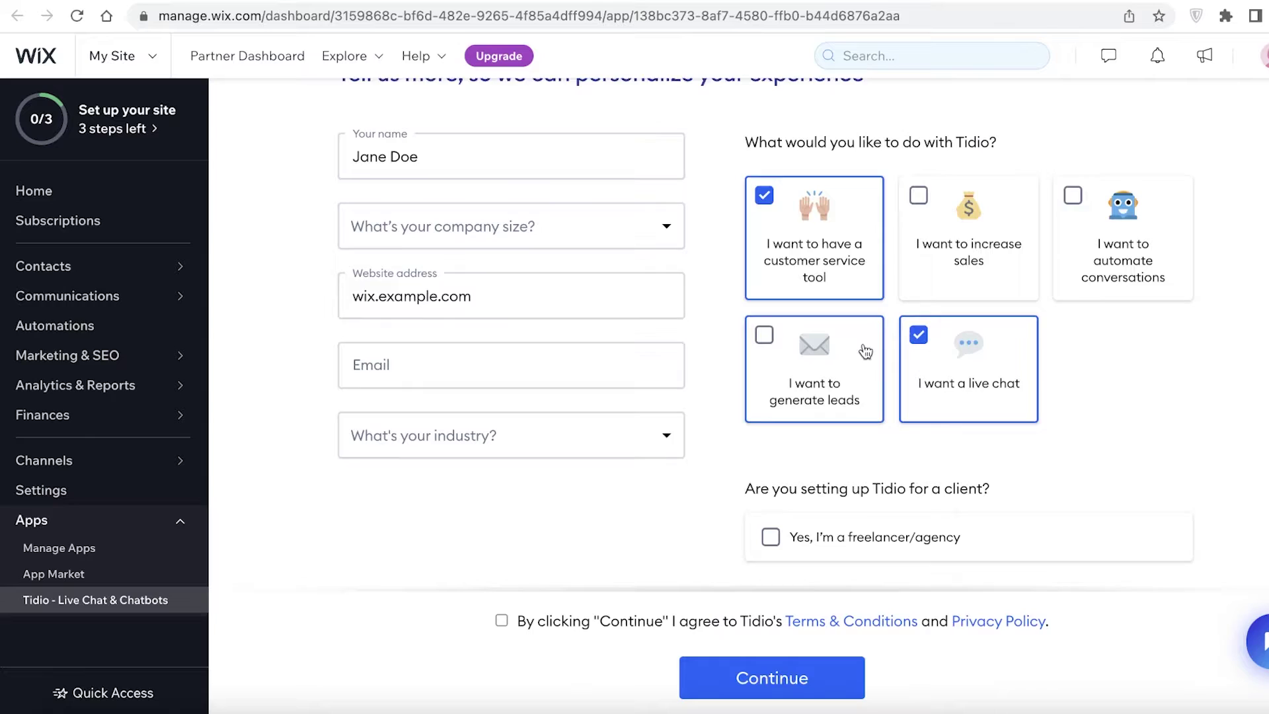
pyautogui.scroll(-1, 768, 519)
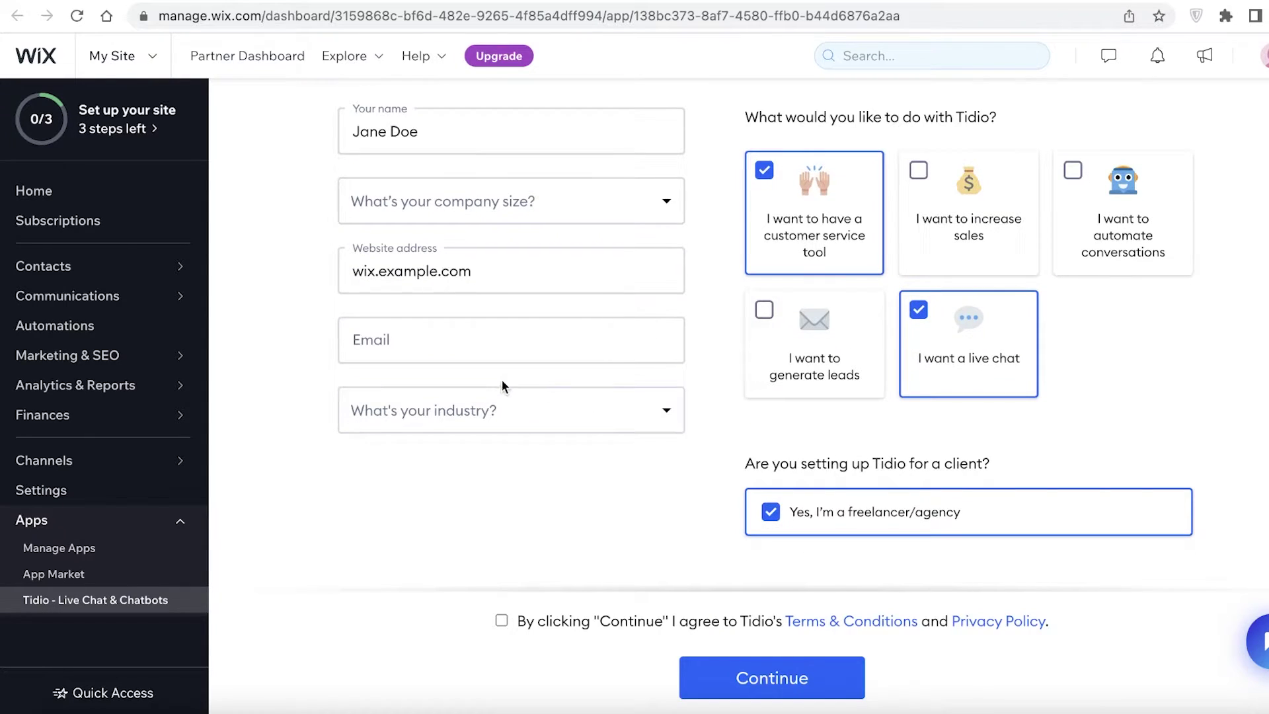
pyautogui.scroll(1, 501, 379)
pyautogui.click(471, 243)
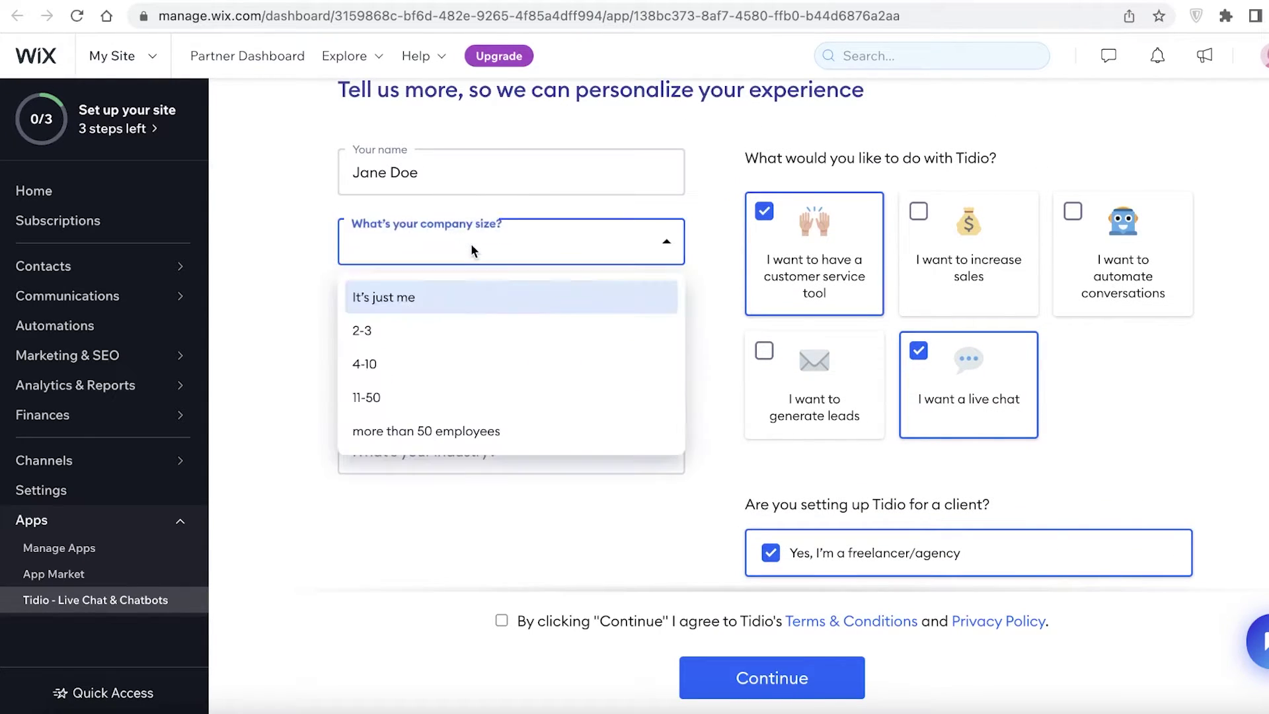
pyautogui.click(398, 328)
pyautogui.click(427, 256)
pyautogui.click(396, 298)
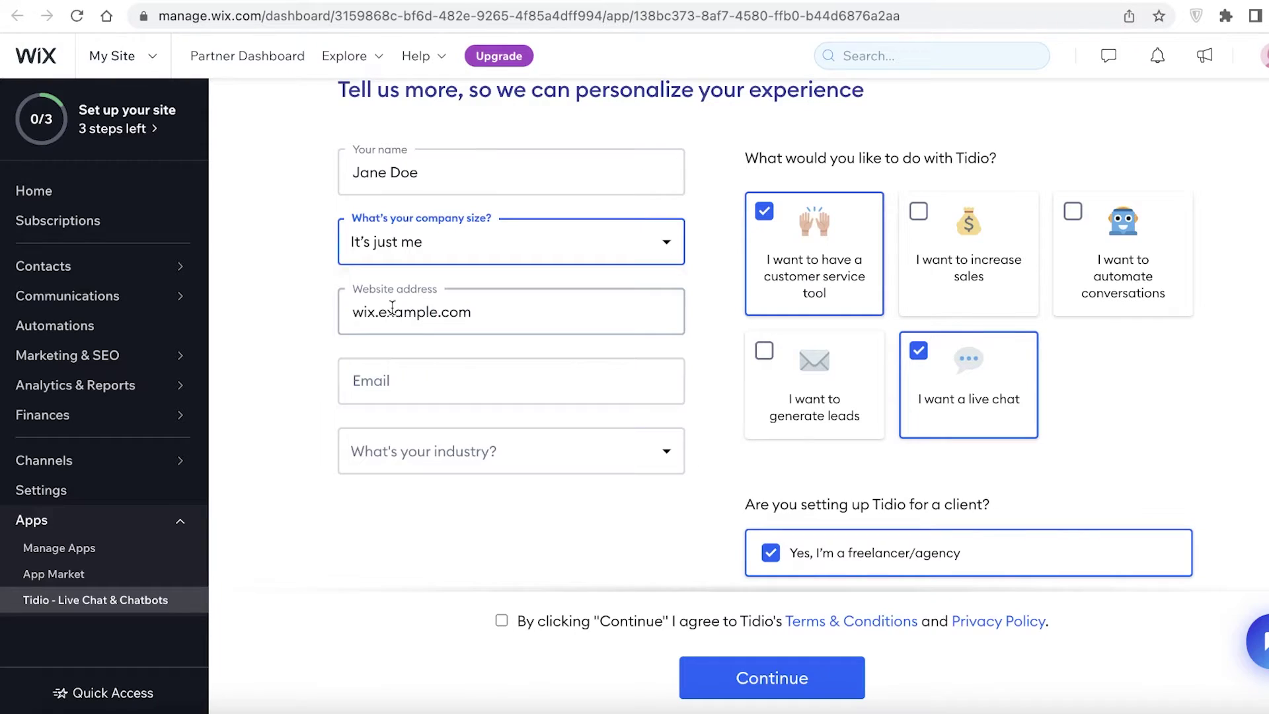
pyautogui.click(356, 382)
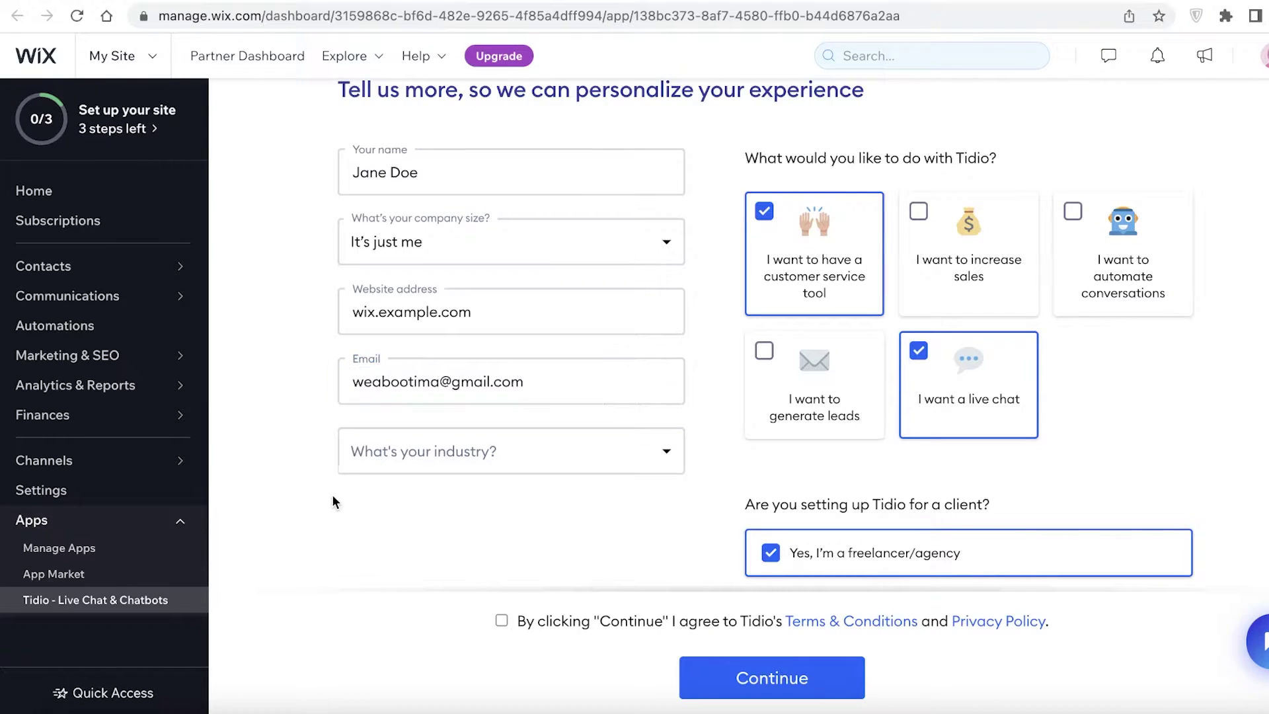
# Step: Set industry to Online Store and customers to '0 - just getting started', then submit
pyautogui.click(391, 449)
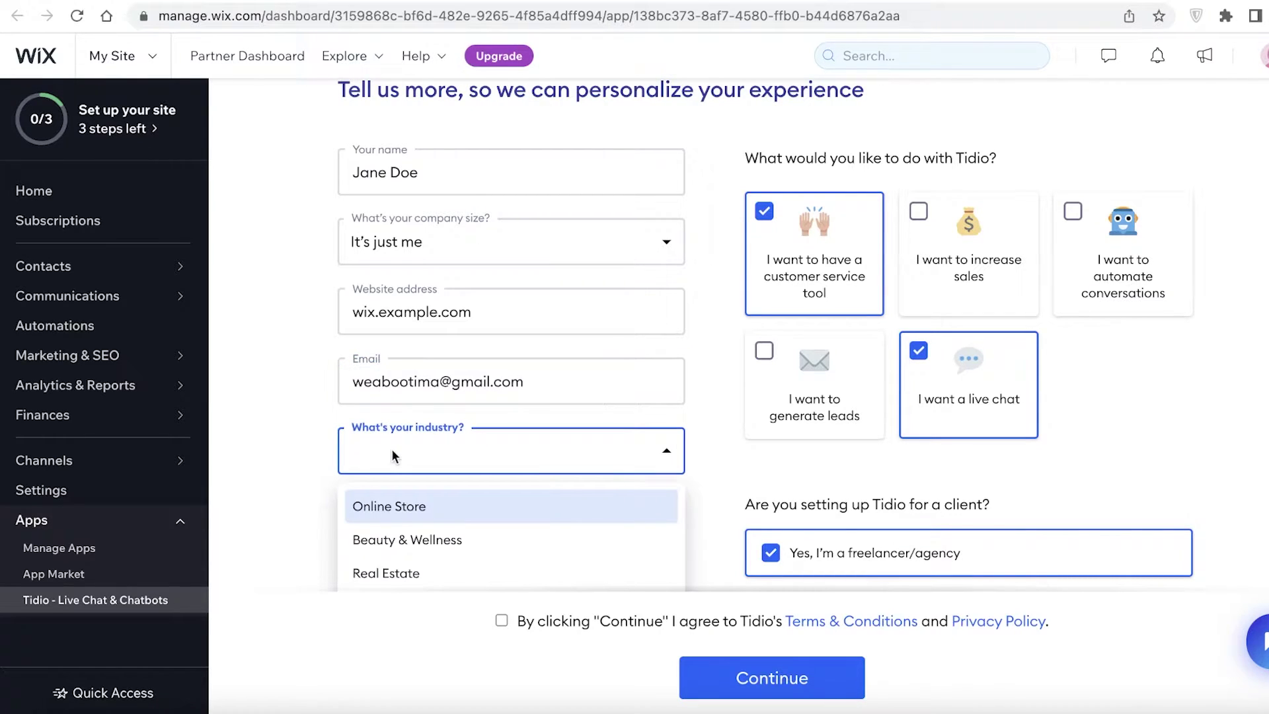
pyautogui.scroll(-3, 365, 477)
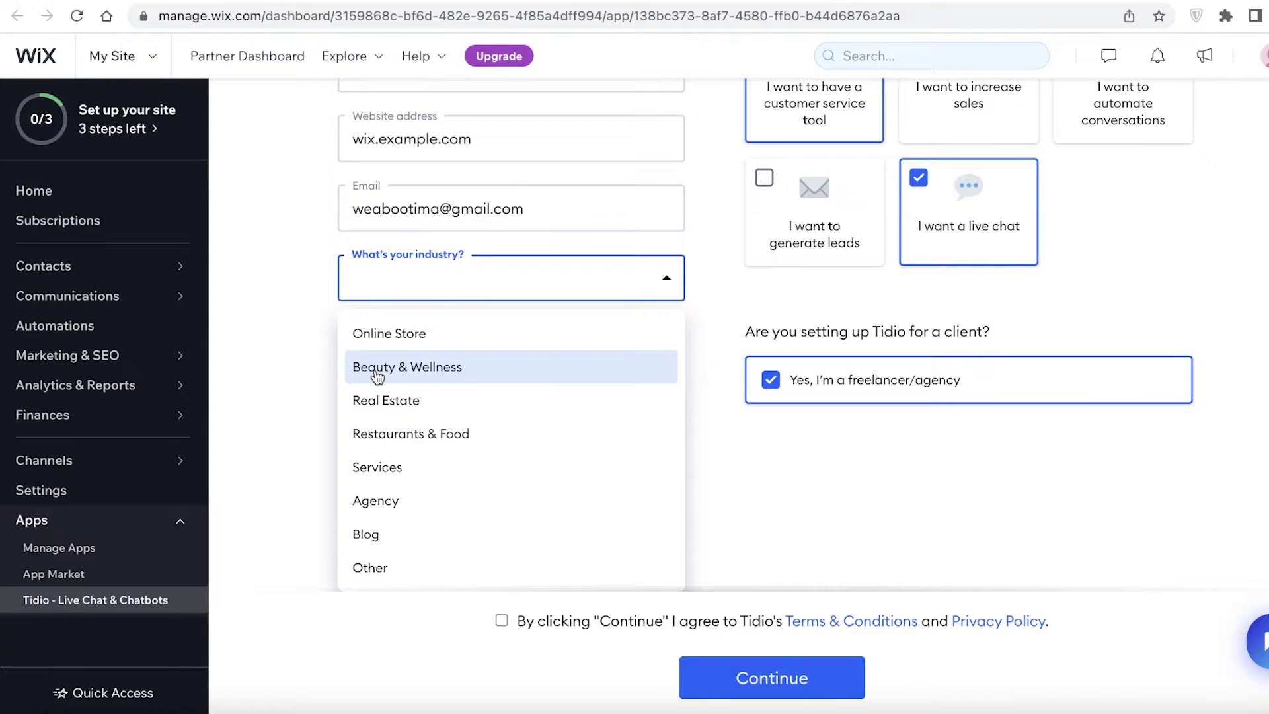
pyautogui.click(399, 333)
pyautogui.click(379, 473)
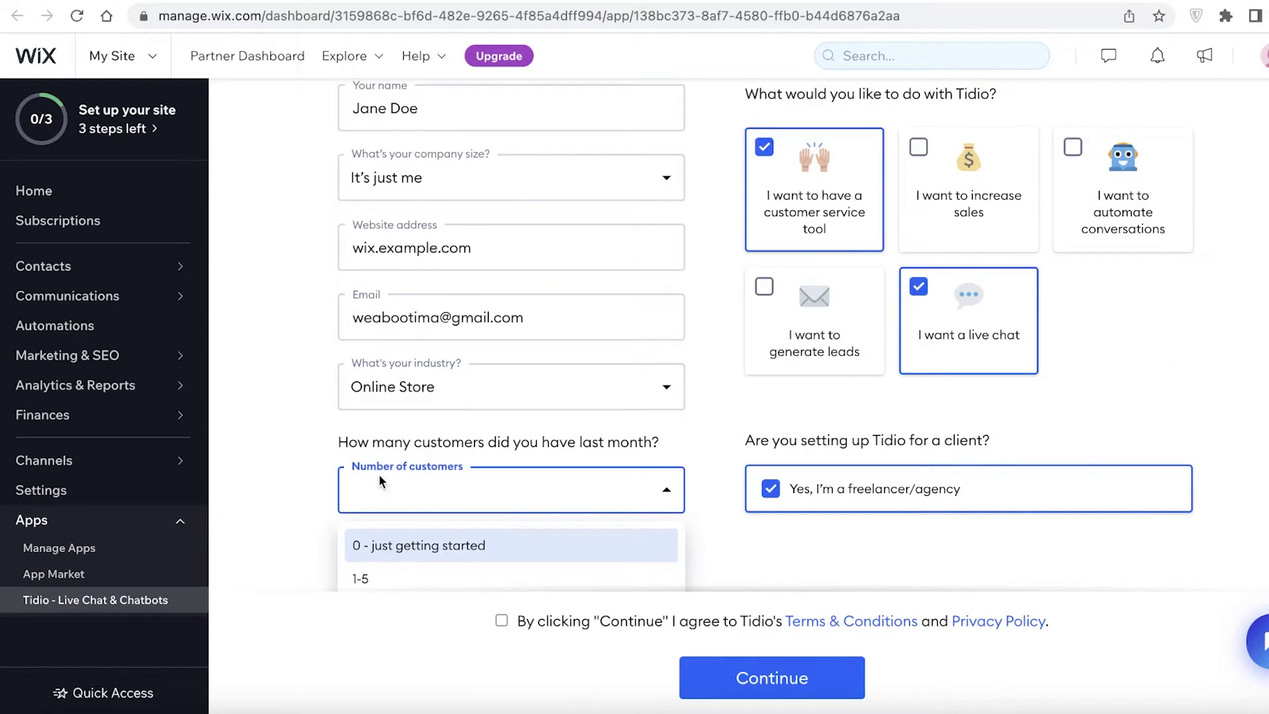
pyautogui.click(396, 436)
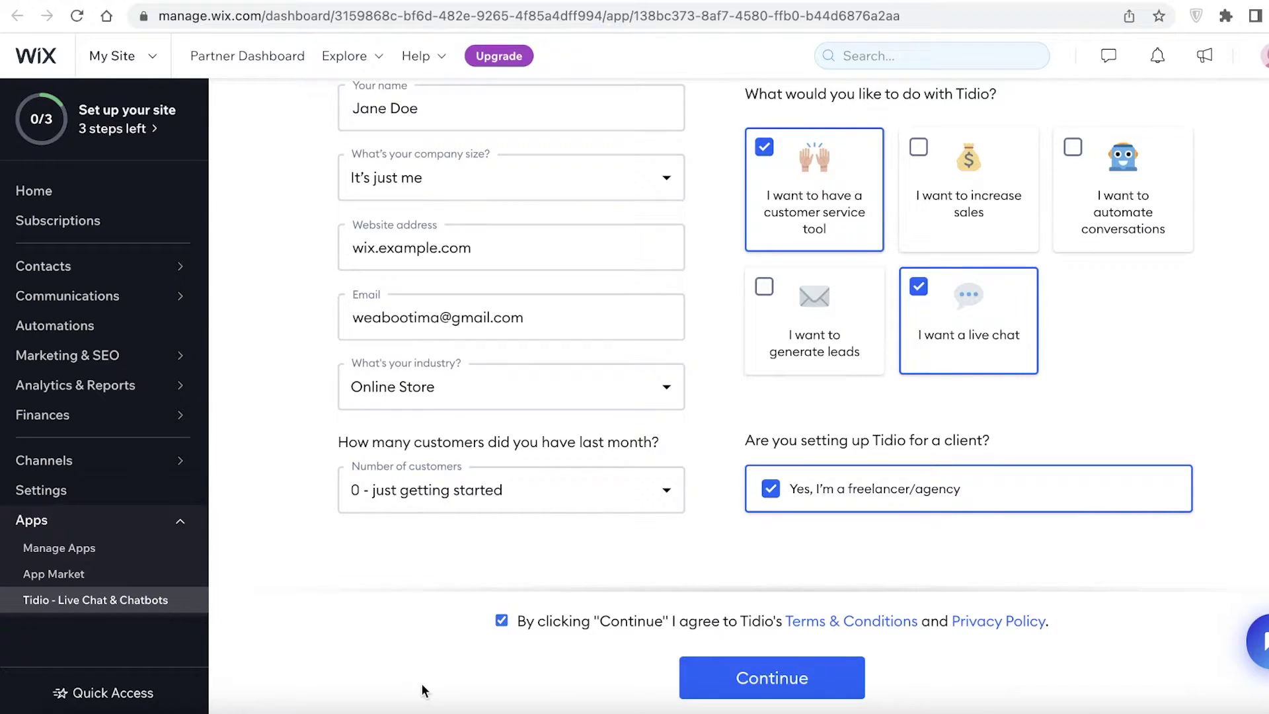
pyautogui.click(724, 691)
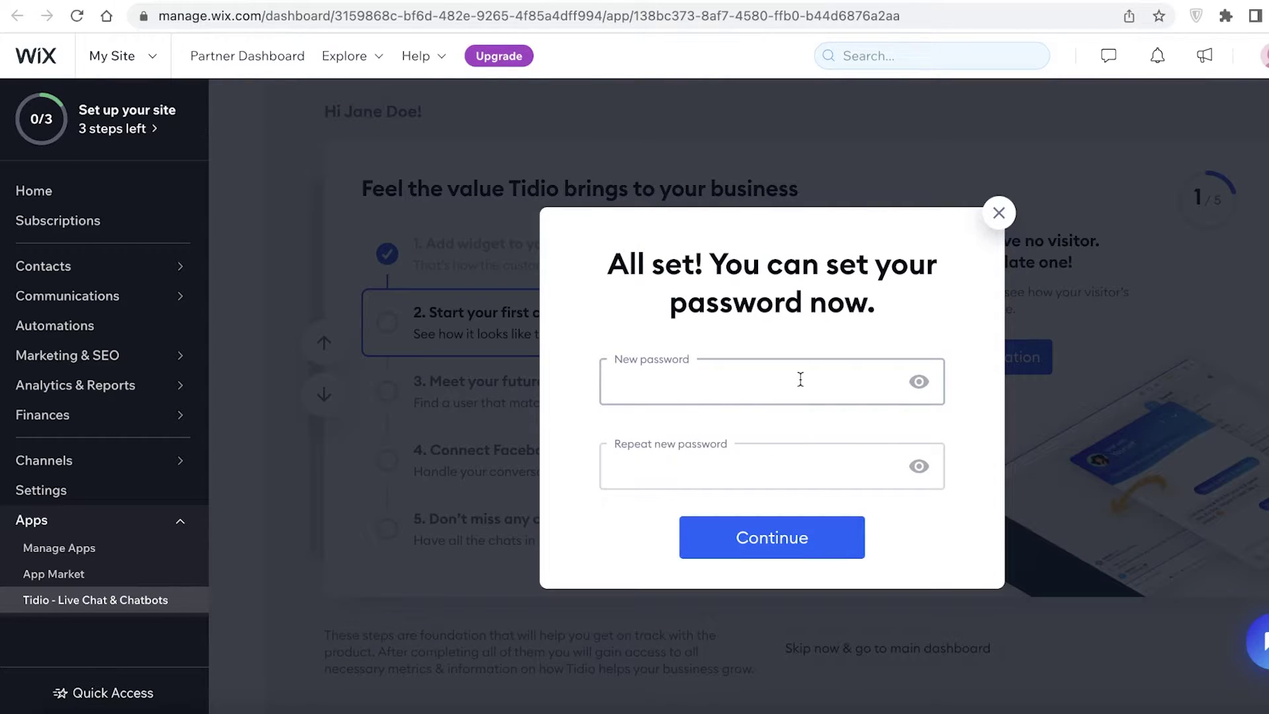
# Step: Enter and repeat the new Tidio account password, submit it, and dismiss the save prompt
pyautogui.click(799, 379)
pyautogui.write('••')
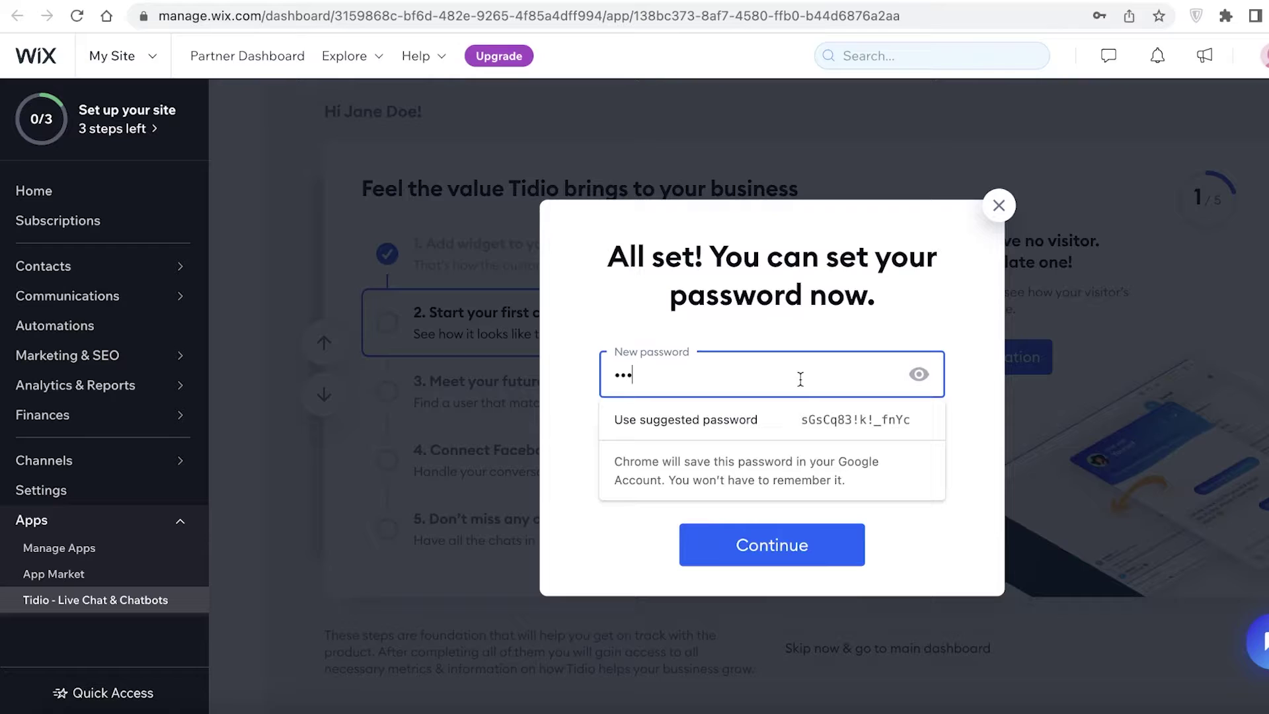
pyautogui.write('•••••••')
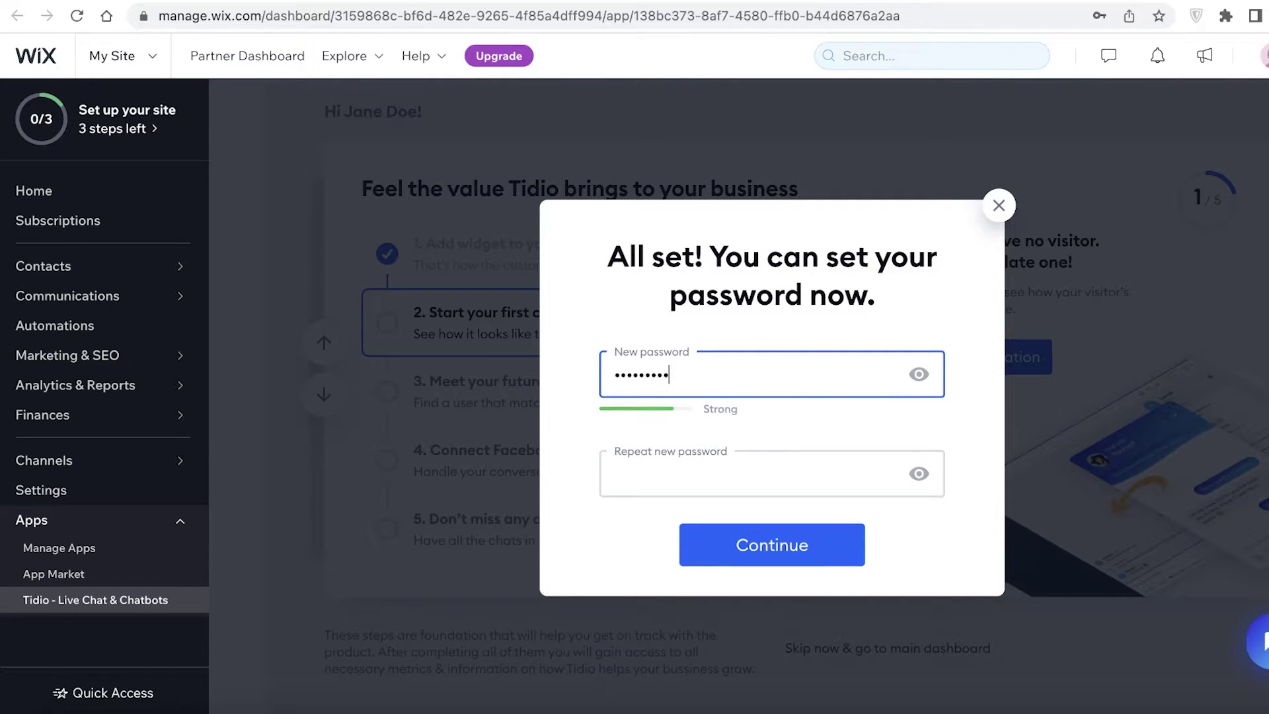
pyautogui.click(884, 465)
pyautogui.write('•••')
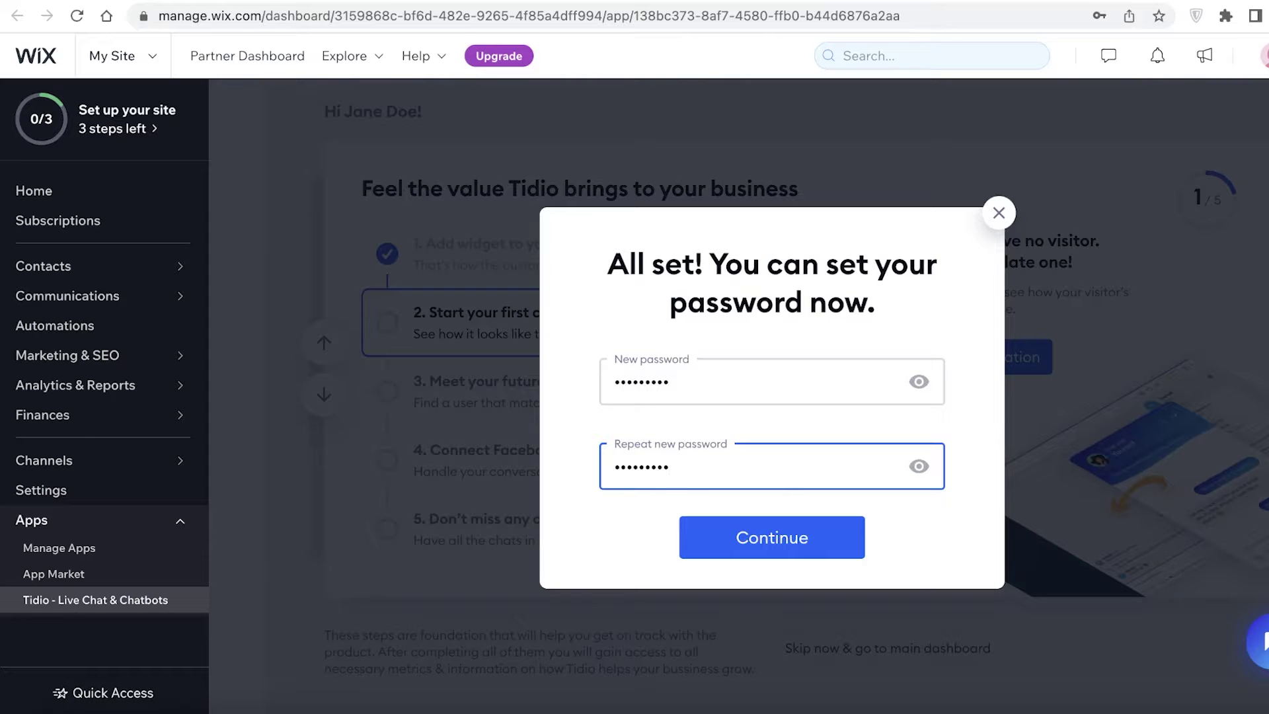
pyautogui.press('Return')
pyautogui.click(1054, 278)
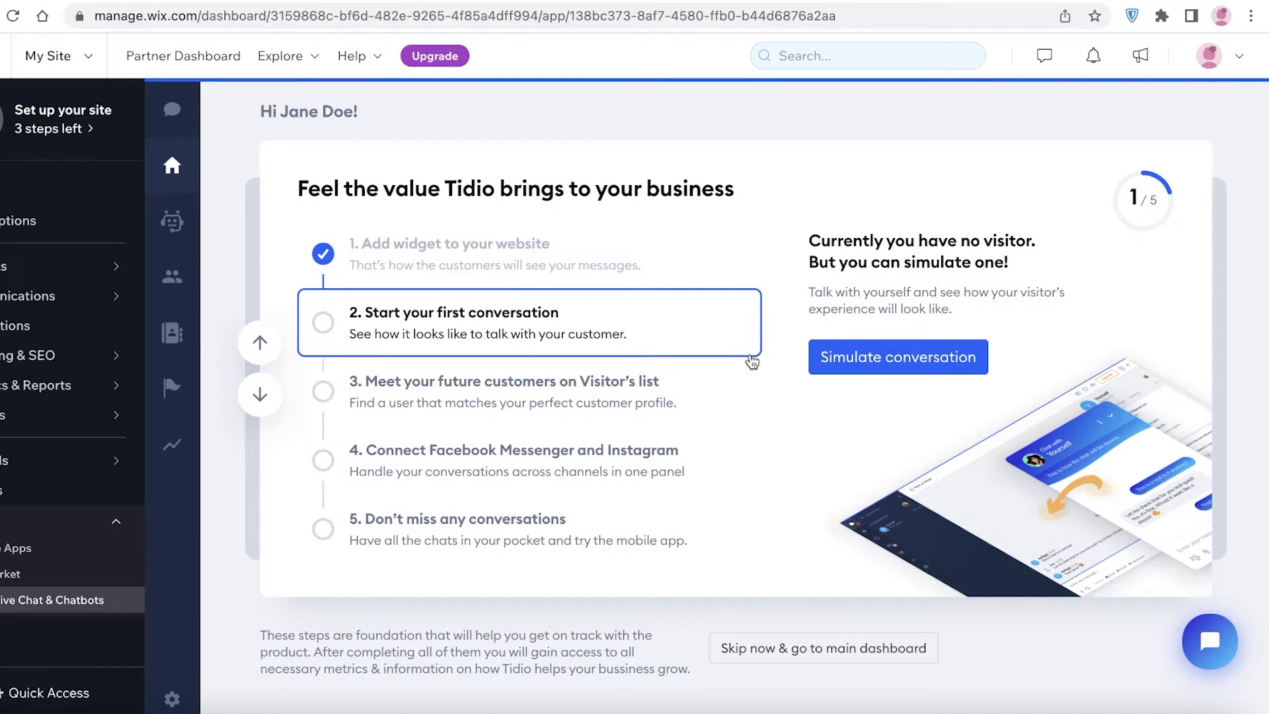
# Step: Simulate a visitor conversation through the 'Chat with us' widget, then return to the onboarding home
pyautogui.click(818, 348)
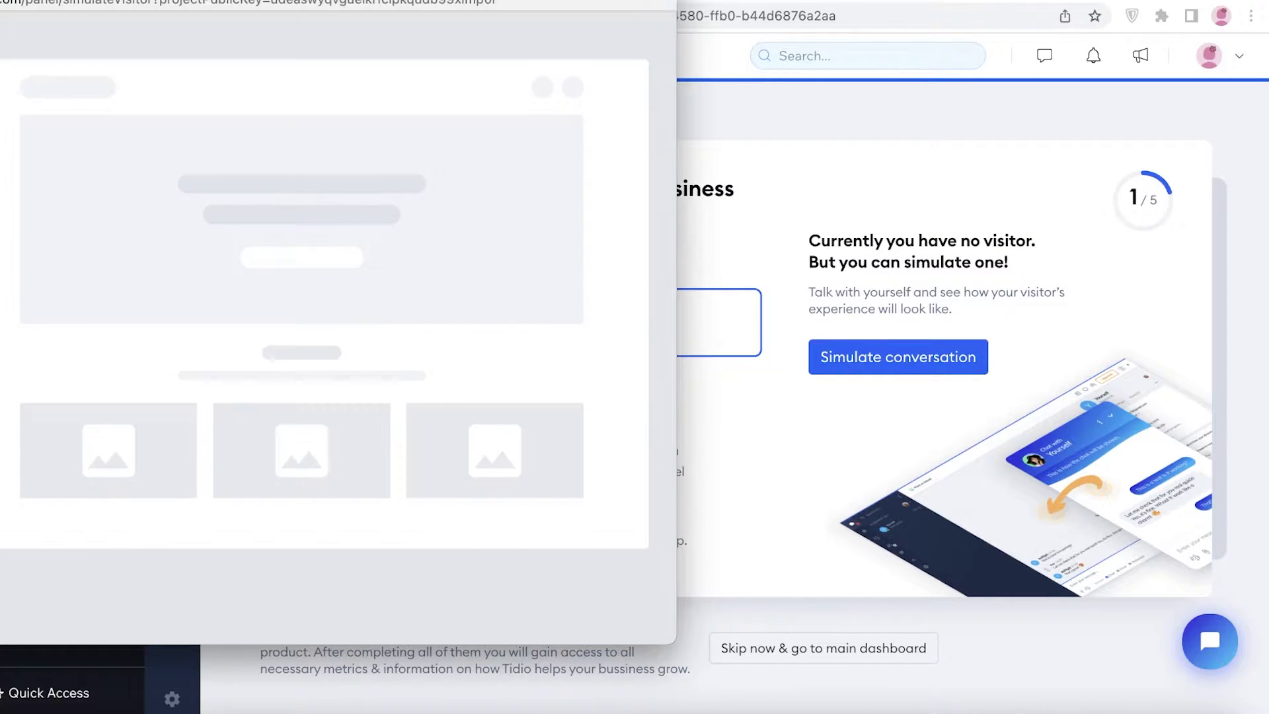
pyautogui.moveTo(514, 6); pyautogui.dragTo(724, 52)
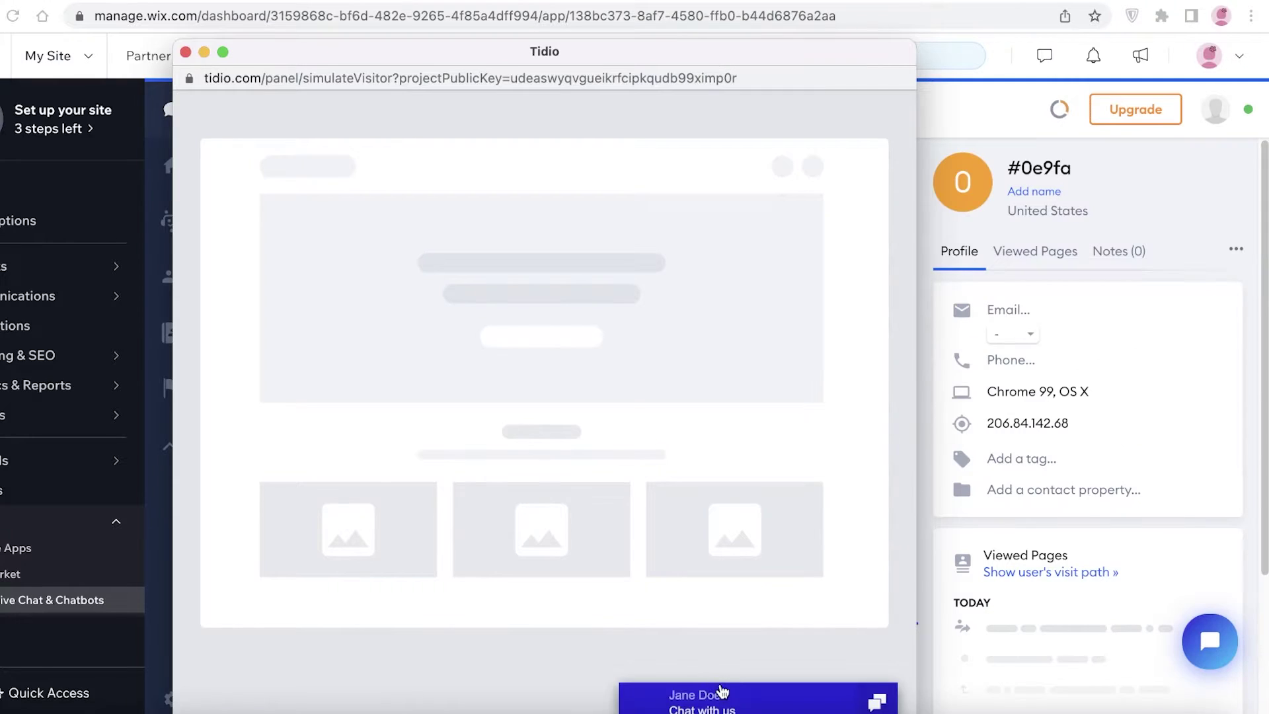
pyautogui.click(721, 691)
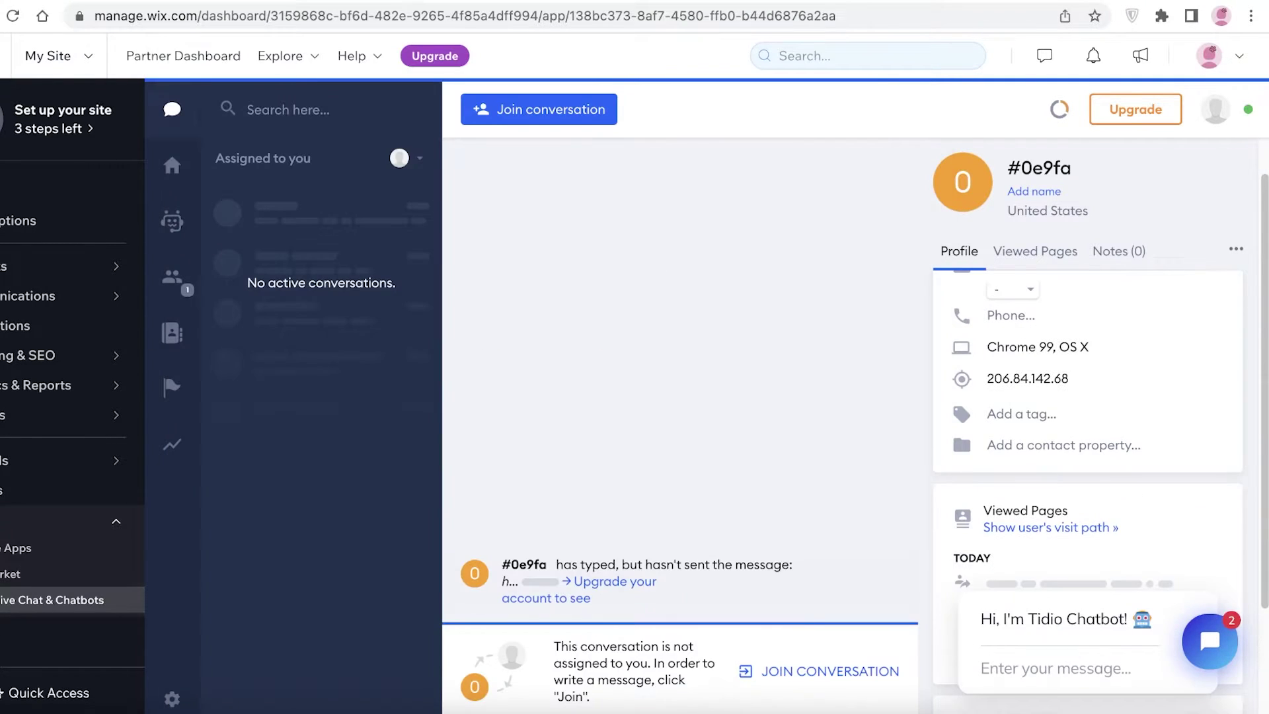
pyautogui.click(173, 166)
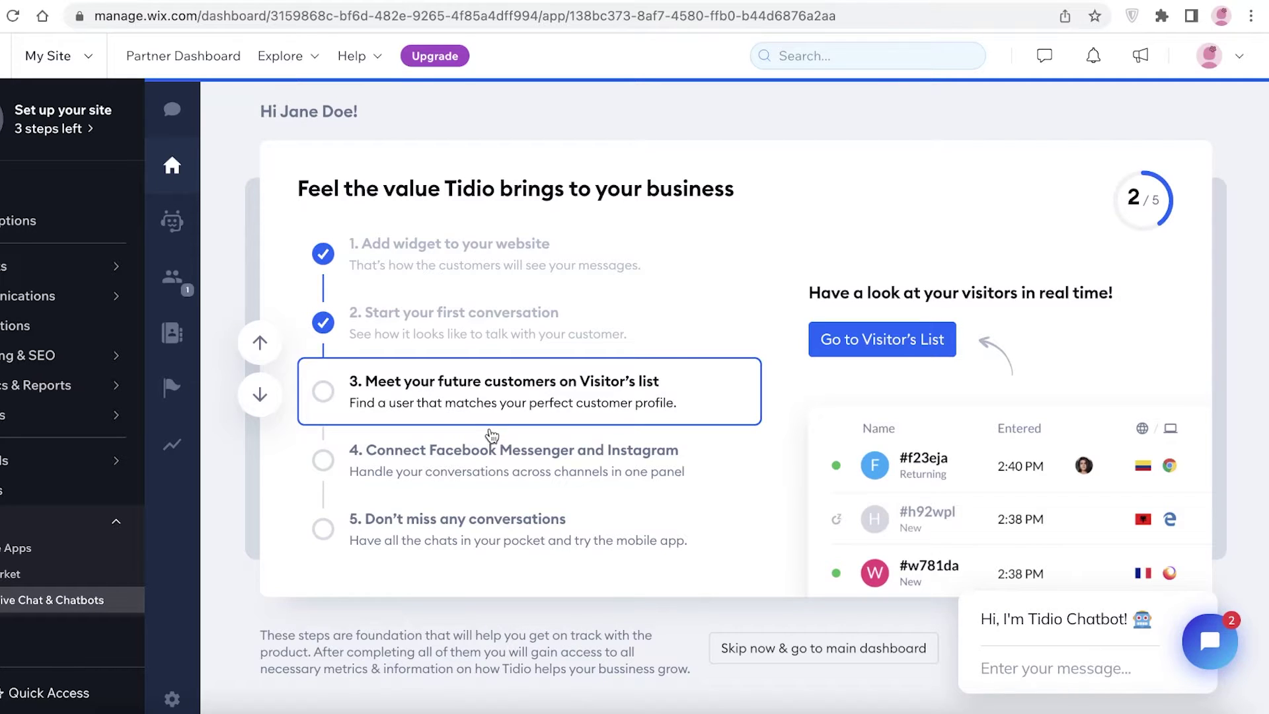
# Step: View the live Visitor's list, expand and minimise the chat widget, then return home
pyautogui.click(815, 342)
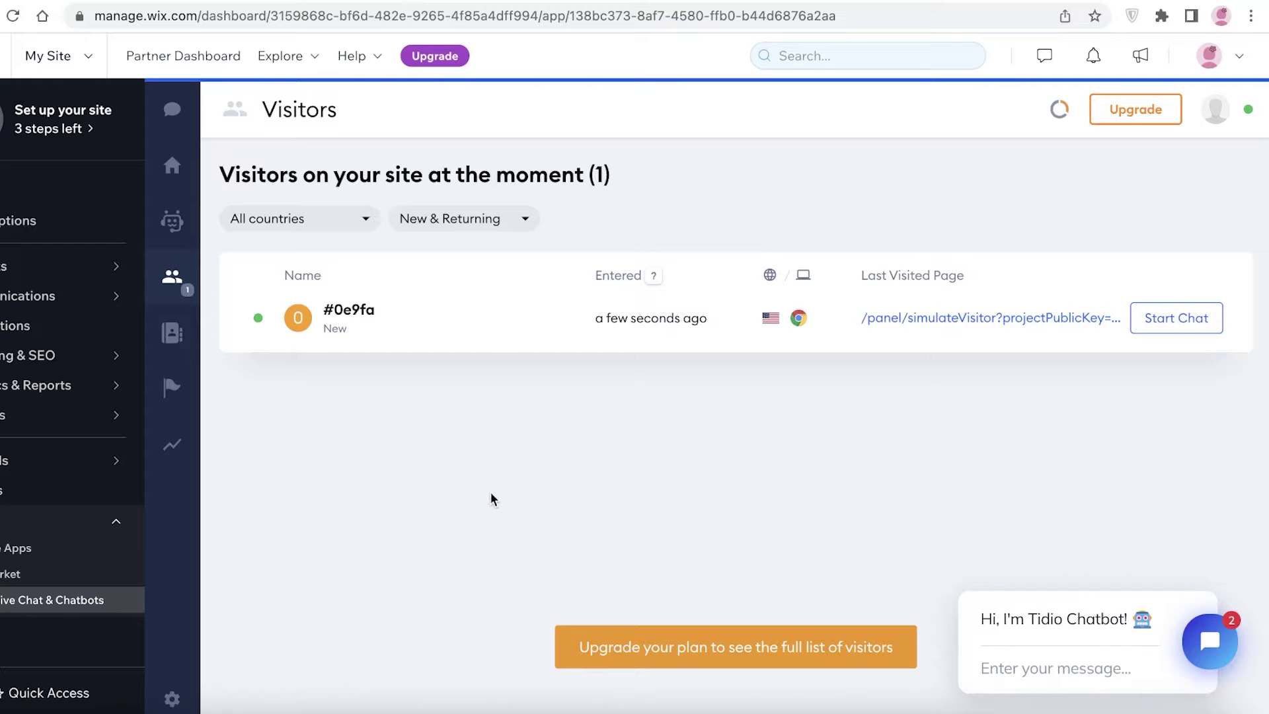
pyautogui.click(1027, 681)
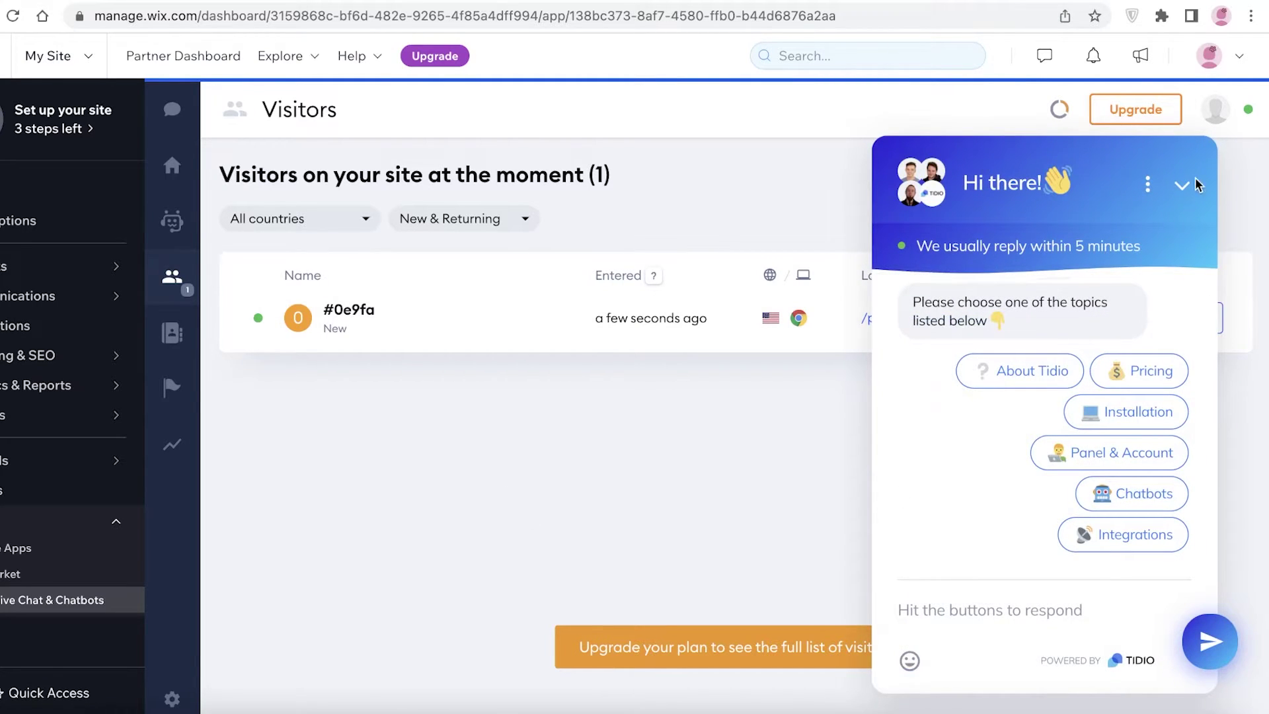
pyautogui.click(1183, 186)
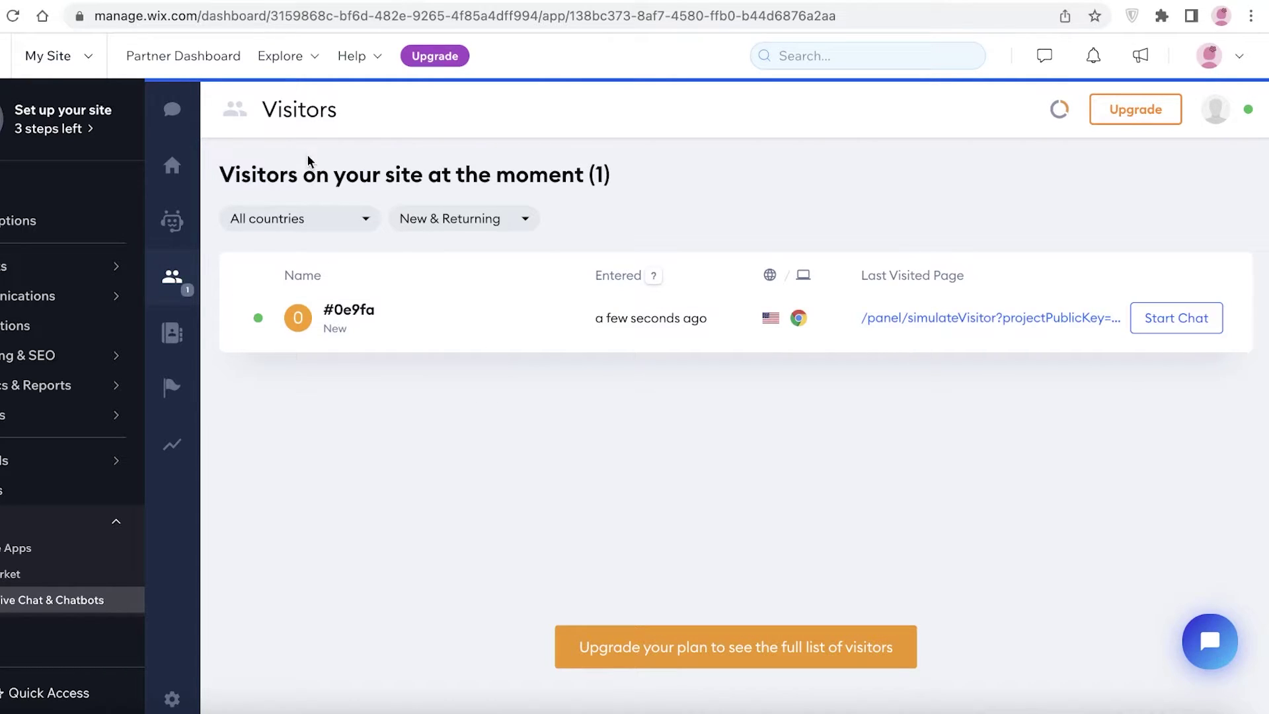
pyautogui.click(171, 167)
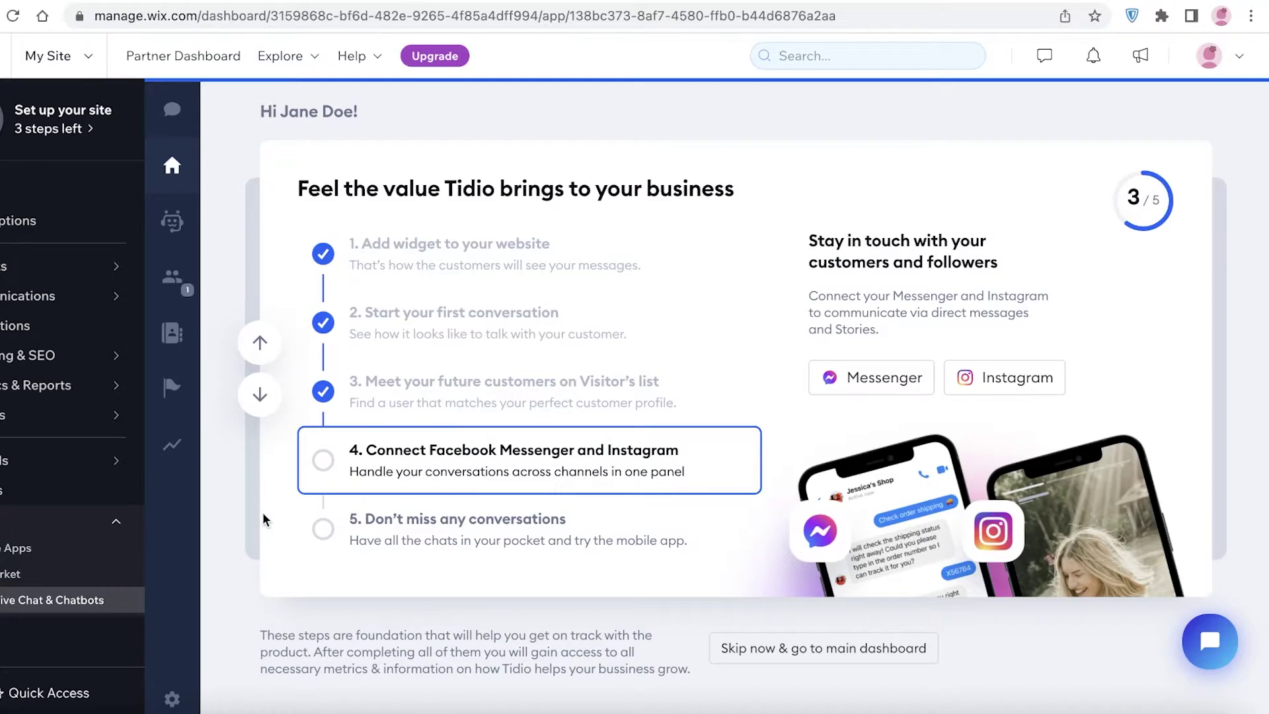
# Step: Look at the mobile app onboarding step, then go to the Chatbots section
pyautogui.click(467, 516)
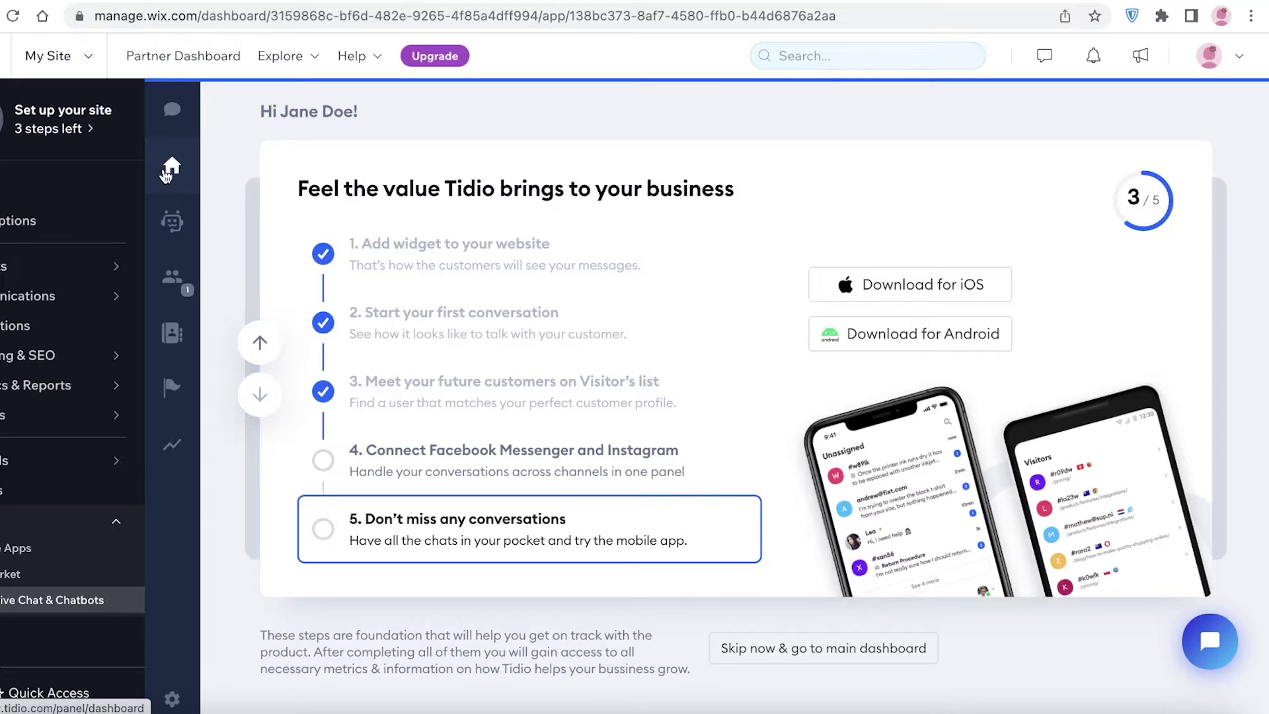
pyautogui.click(172, 219)
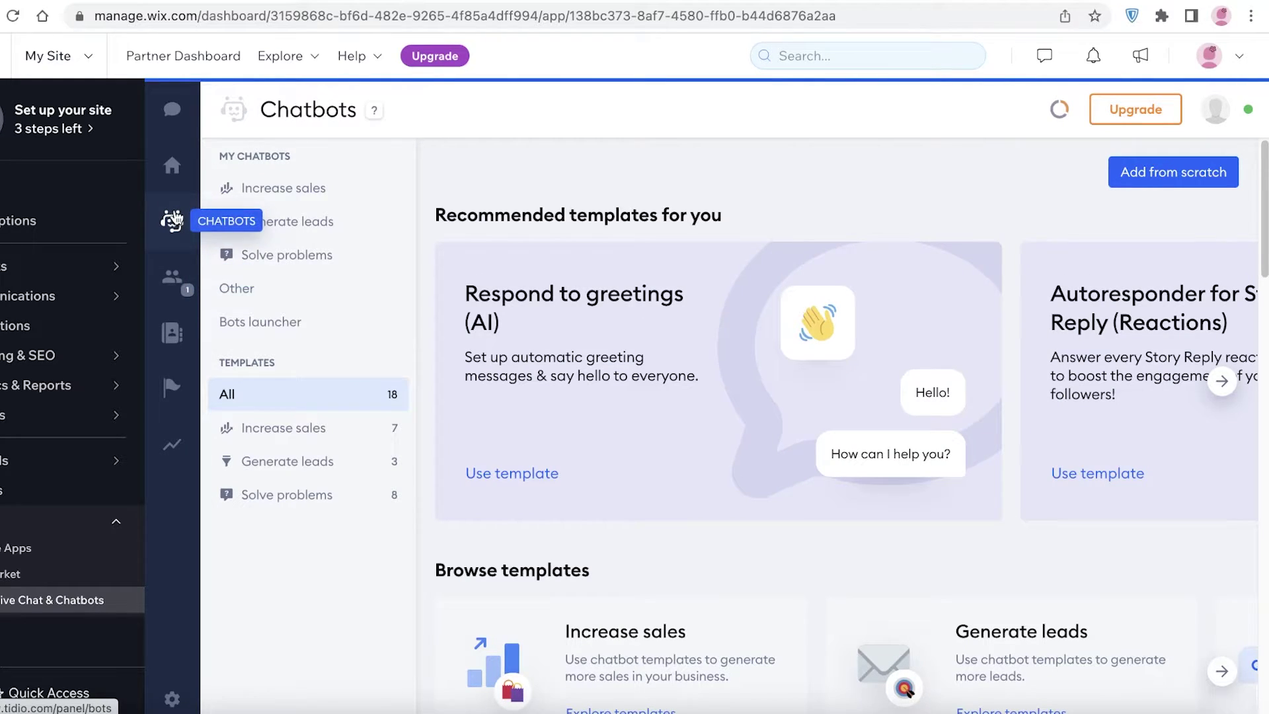
# Step: Preview the increase sales, generate leads and solve problems chatbot categories, then browse Solve problems templates
pyautogui.click(291, 197)
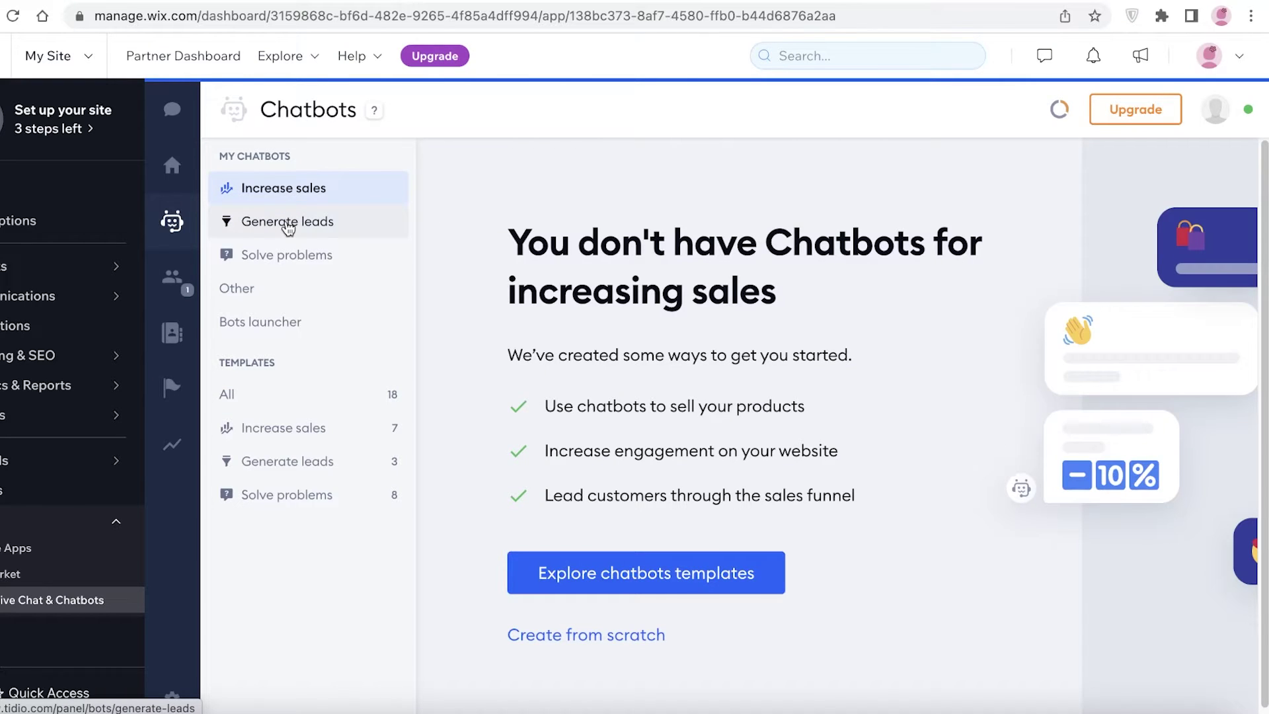
pyautogui.click(288, 225)
pyautogui.click(291, 254)
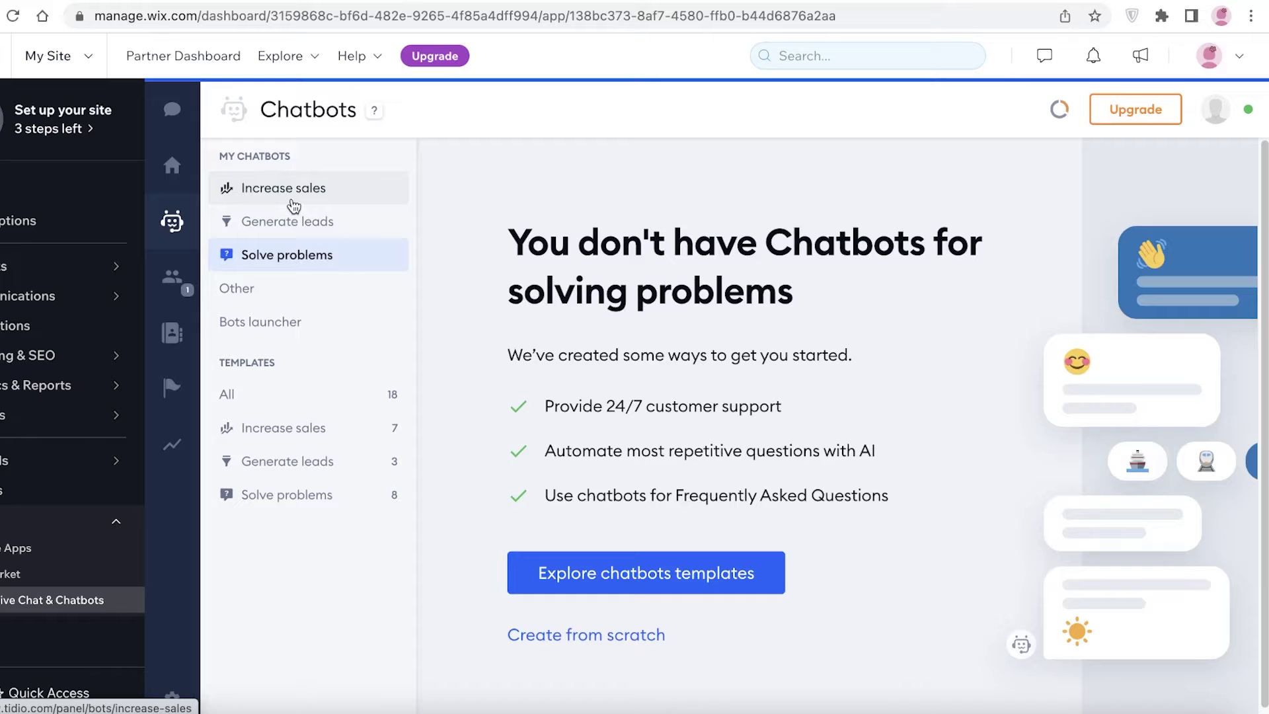
pyautogui.click(565, 571)
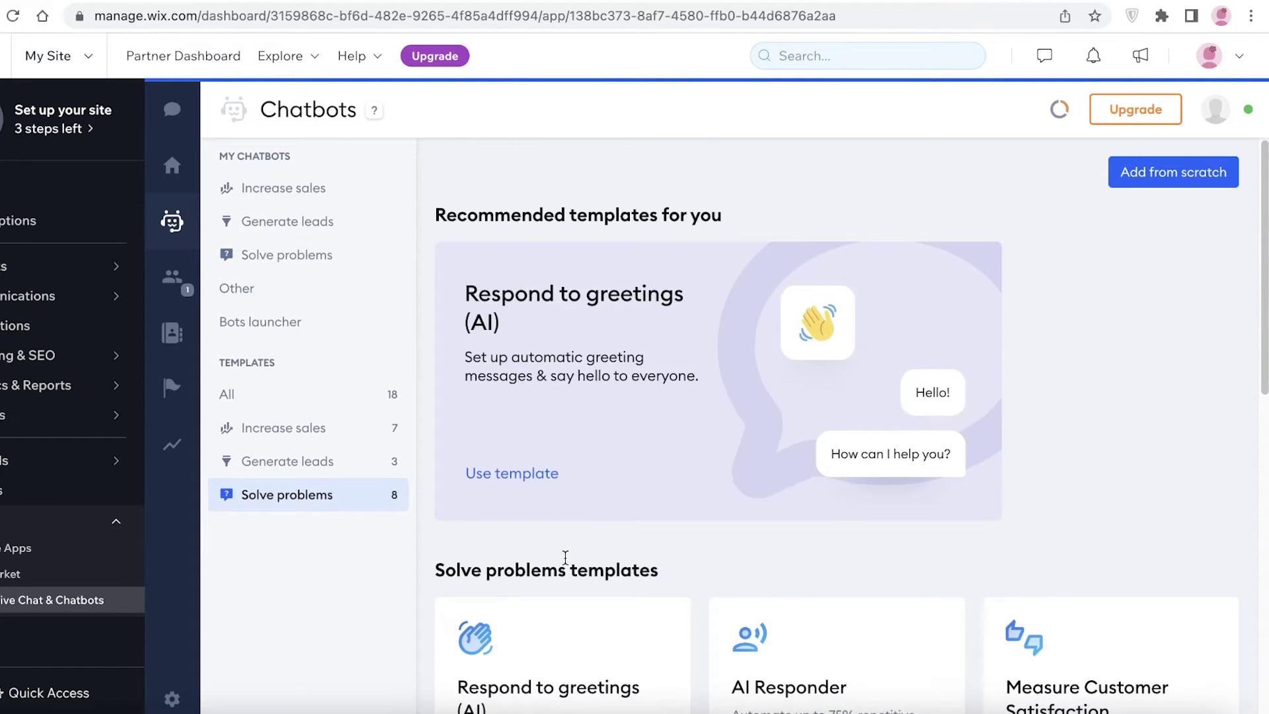
# Step: Scroll through the Solve problems templates and pick Automate Repetitive Answers
pyautogui.scroll(-5, 565, 559)
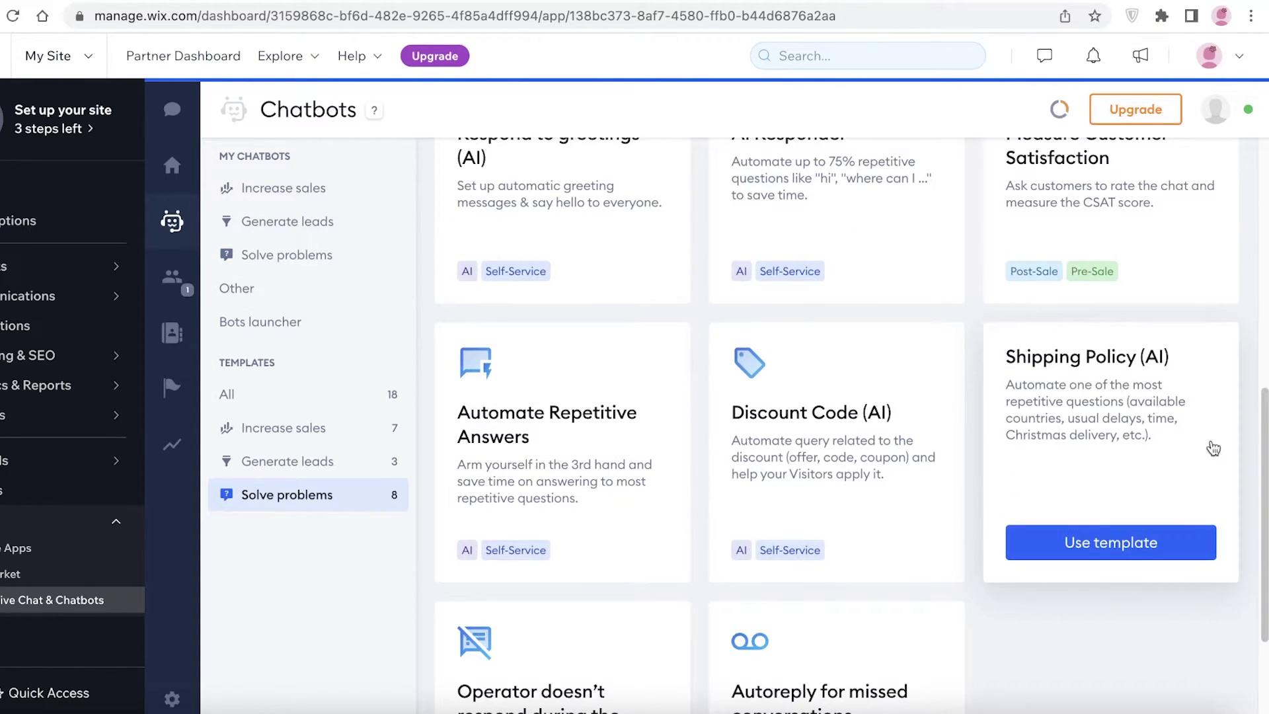
pyautogui.scroll(3, 1098, 440)
pyautogui.scroll(4, 1098, 441)
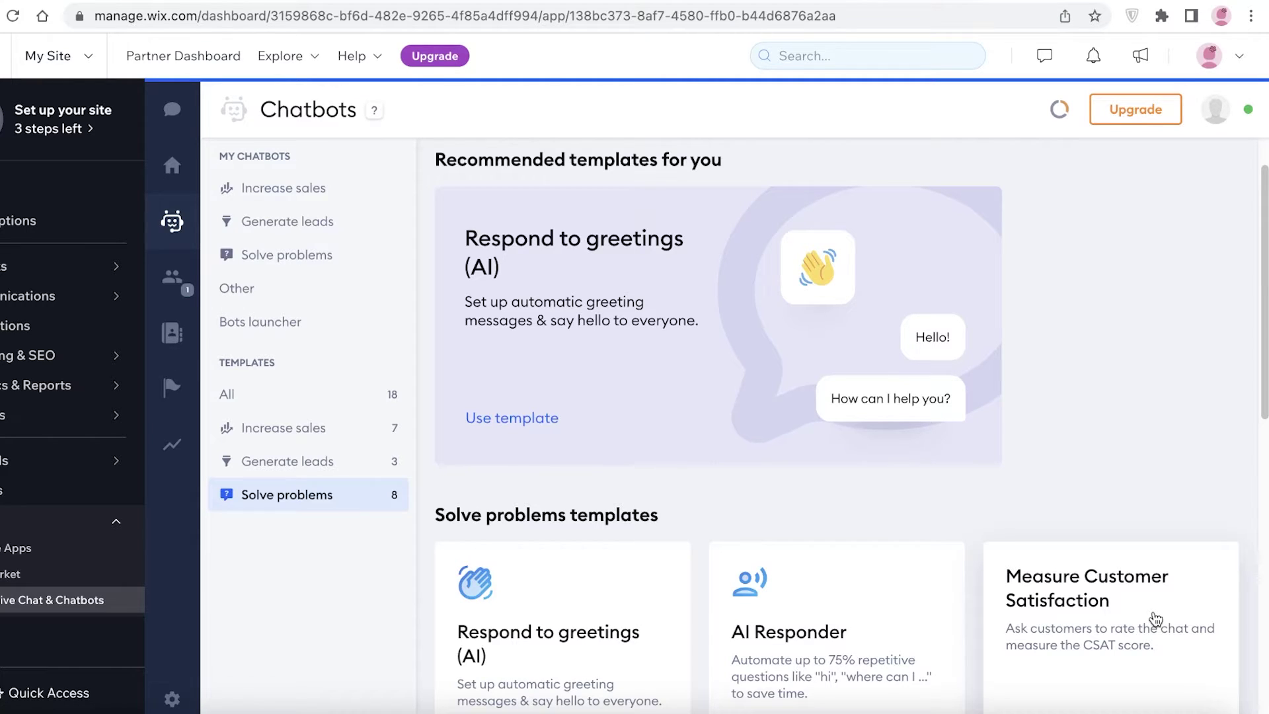
pyautogui.scroll(-8, 964, 283)
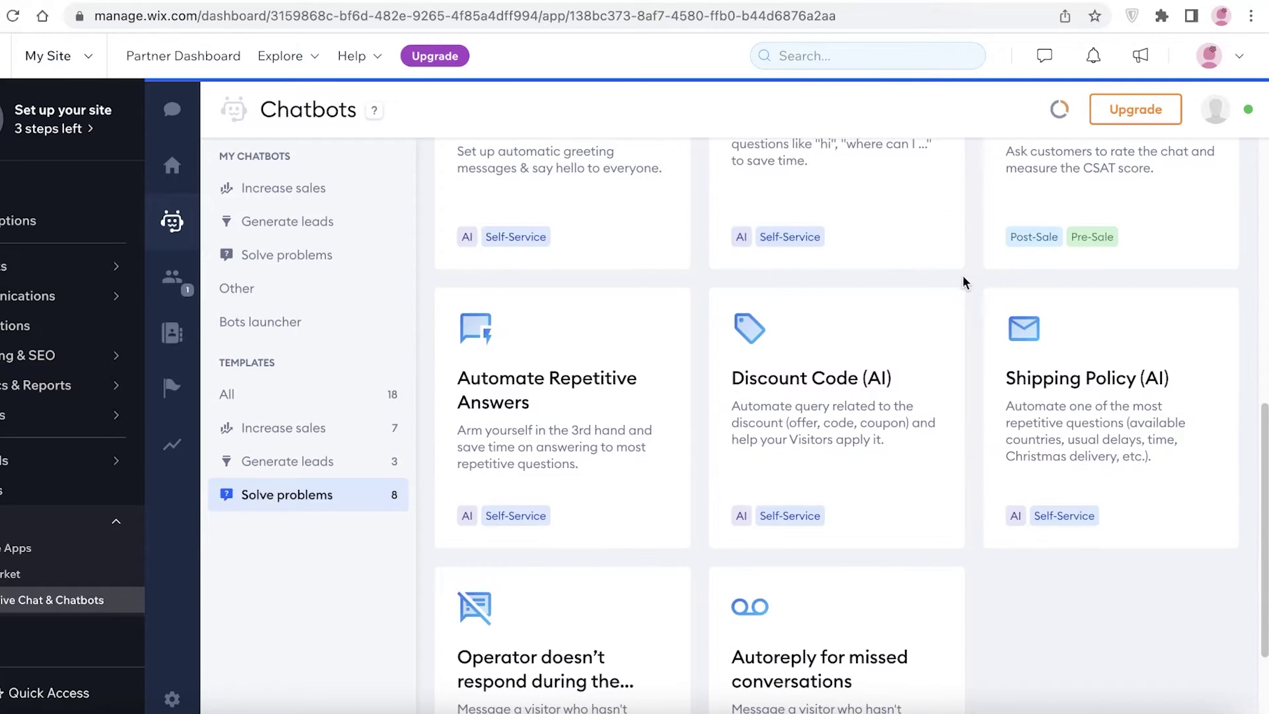
pyautogui.scroll(4, 793, 317)
pyautogui.scroll(-3, 552, 423)
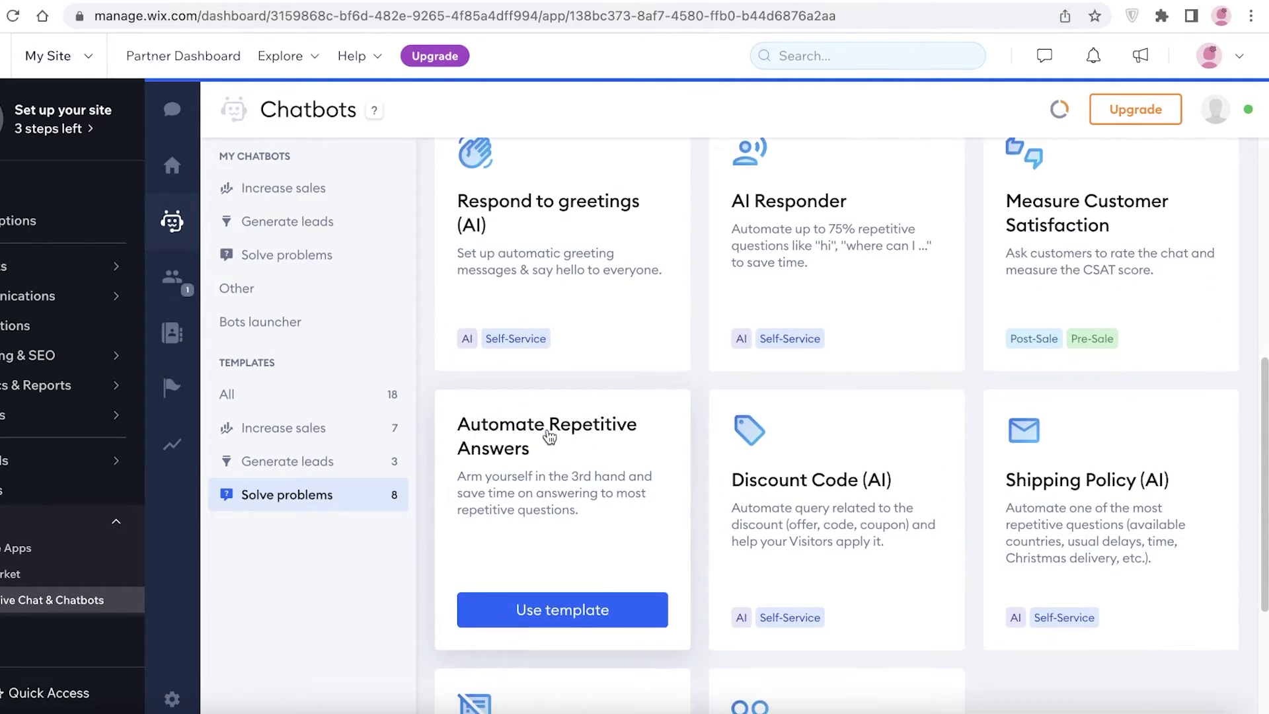
pyautogui.scroll(-3, 549, 436)
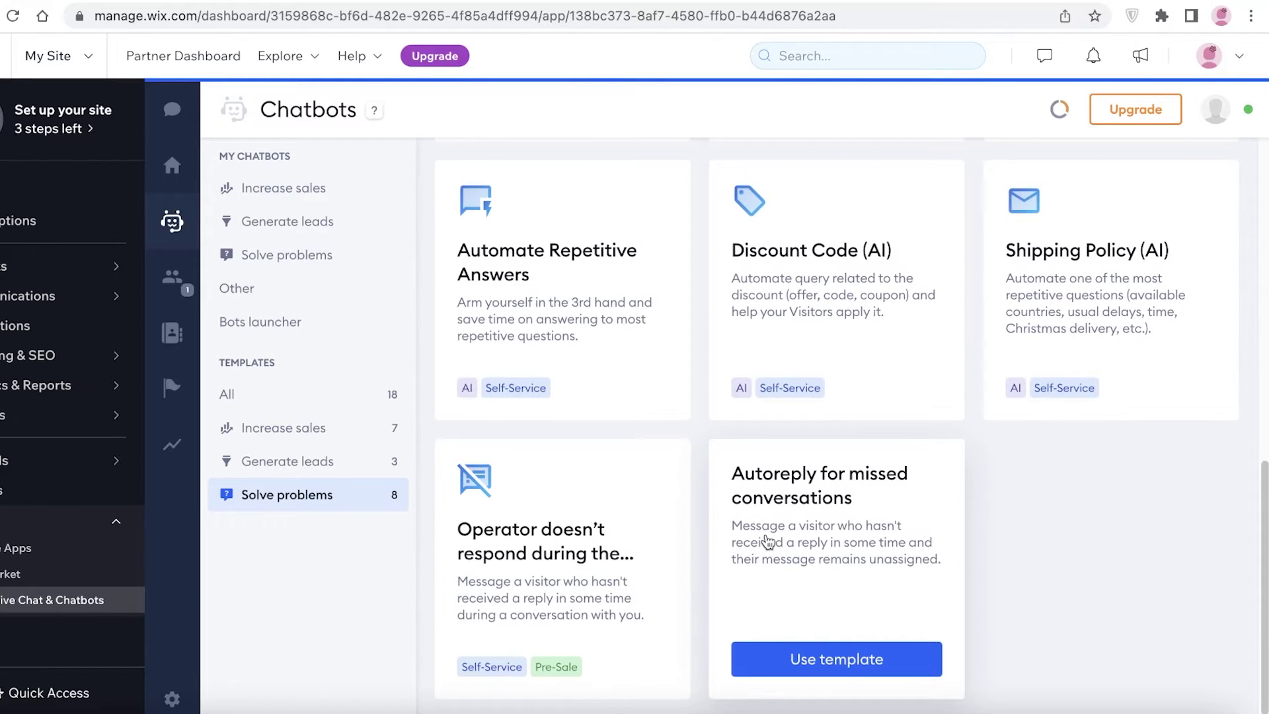
pyautogui.scroll(5, 767, 543)
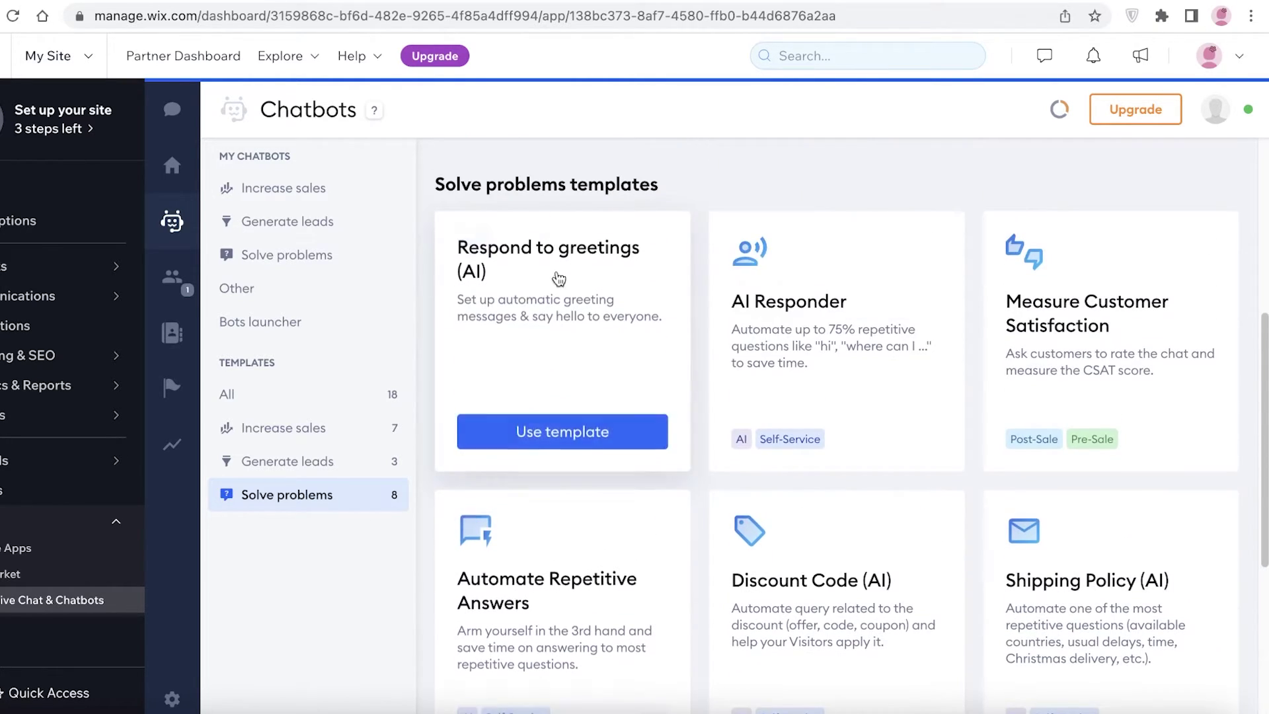
pyautogui.scroll(-3, 861, 444)
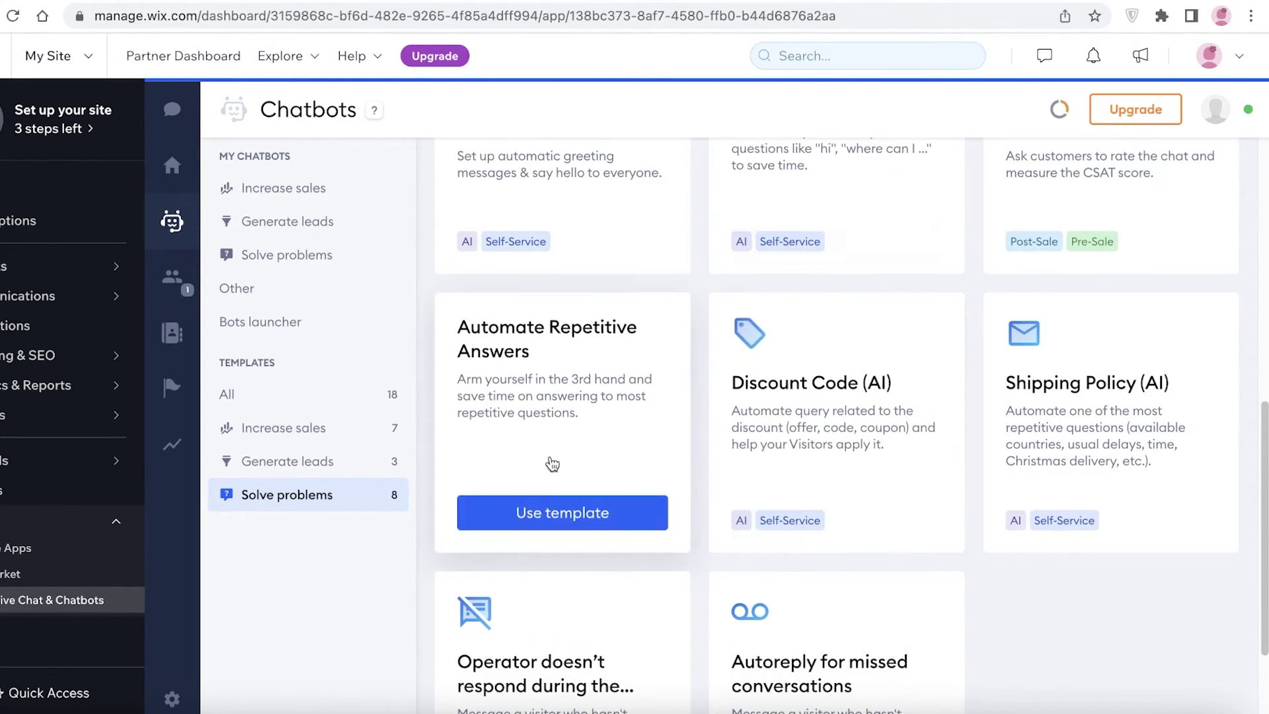
pyautogui.click(578, 511)
# Step: Confirm the Automate Repetitive Answers template in its preview to load the bot editor
pyautogui.click(404, 222)
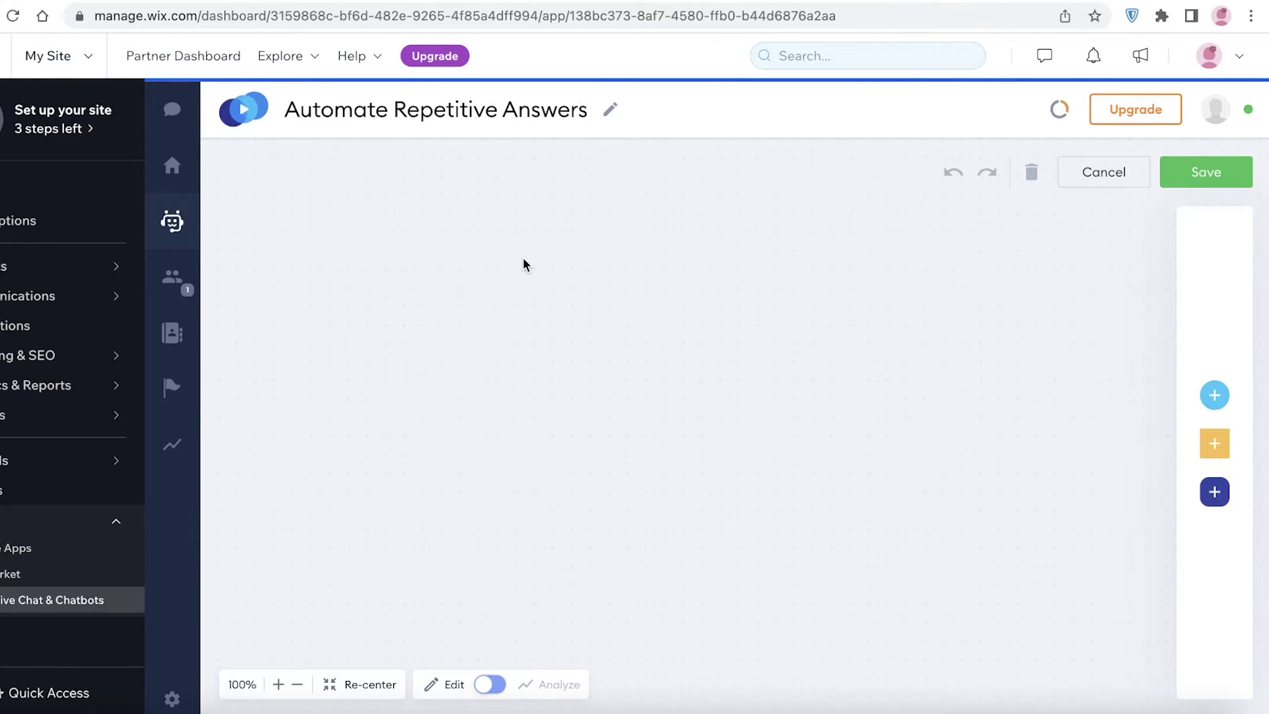
# Step: Confirm the Solve problems bot under Other chatbots, then view the current site visitors
pyautogui.click(173, 239)
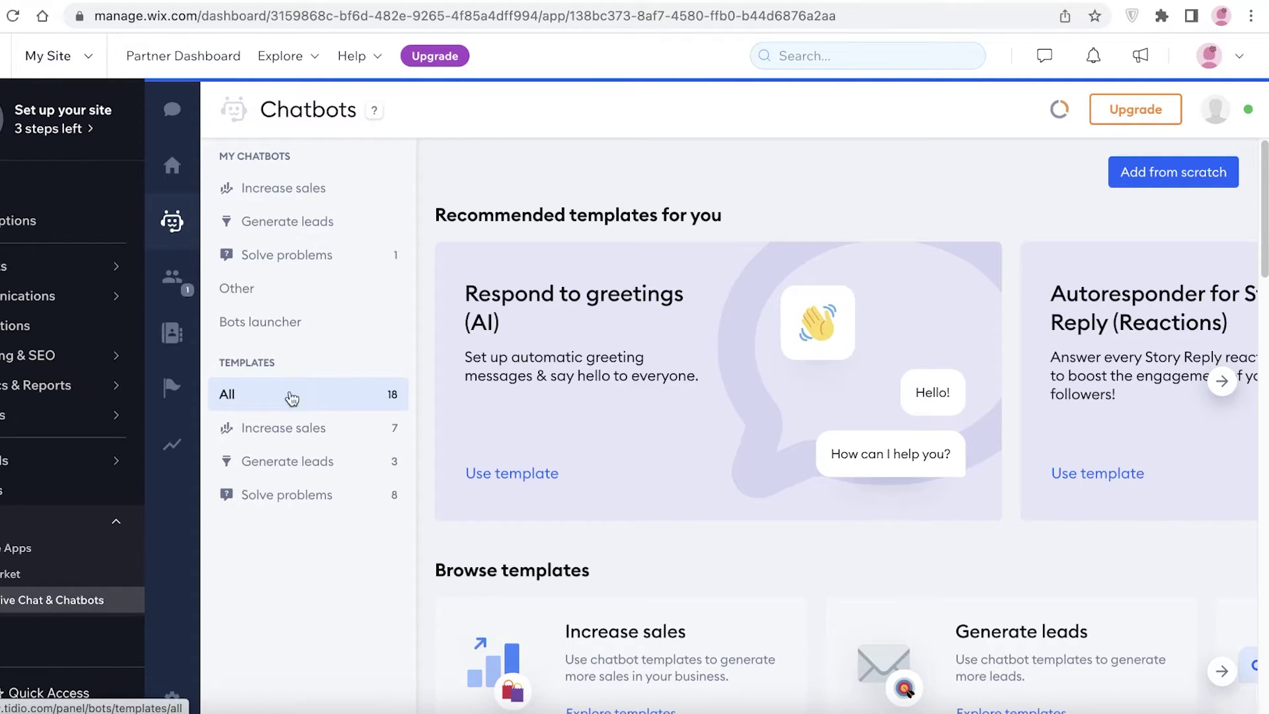
pyautogui.click(320, 292)
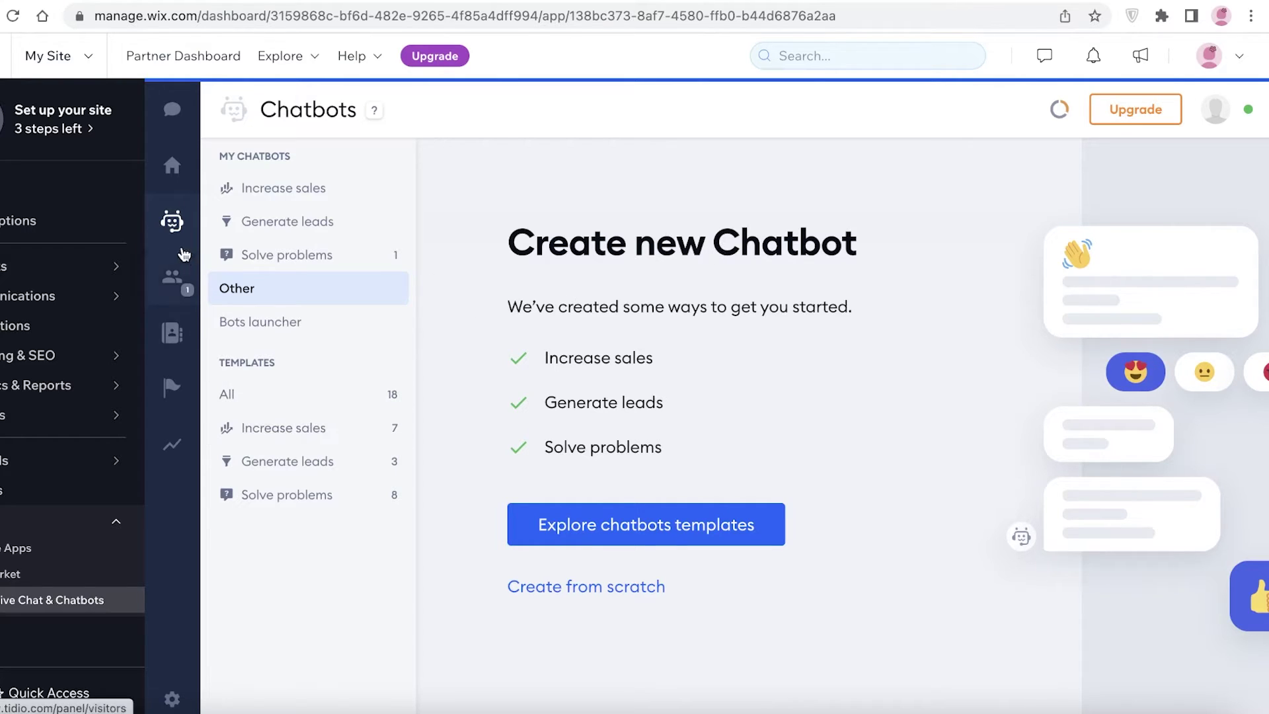
pyautogui.click(173, 278)
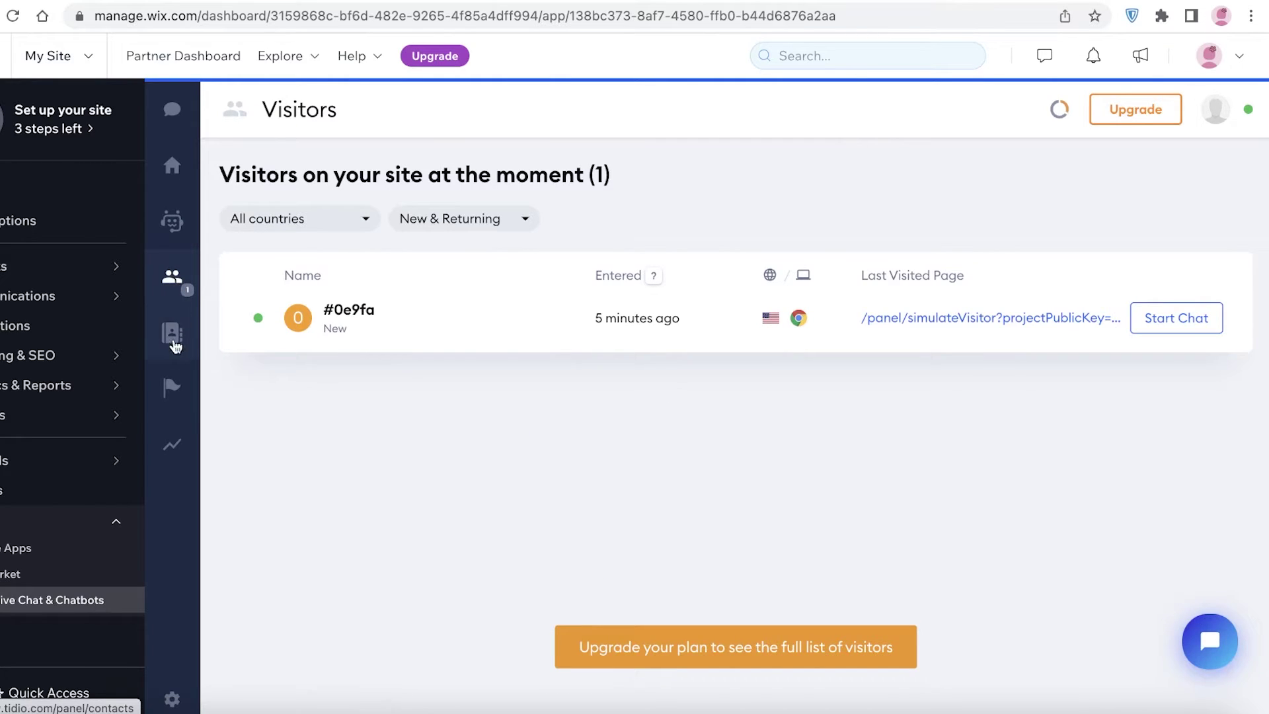
# Step: Glance at the empty Contacts list, then go to the widget's Translations settings
pyautogui.click(173, 345)
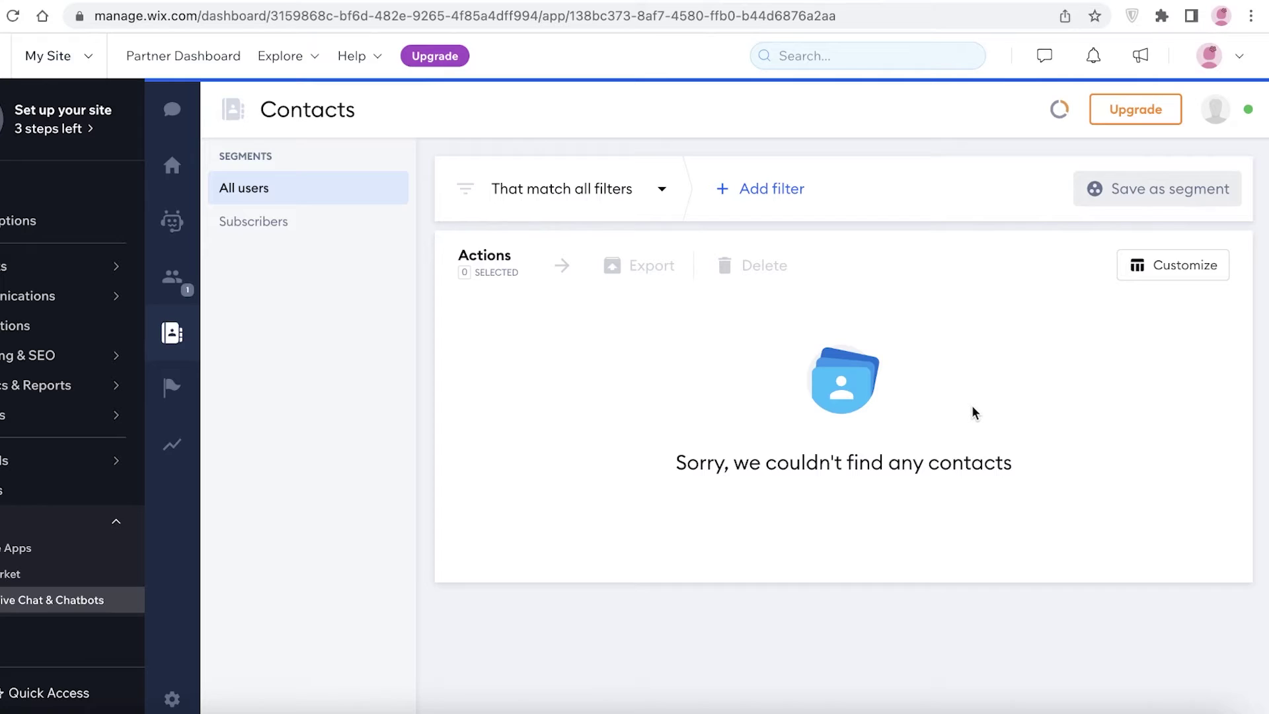
pyautogui.click(172, 387)
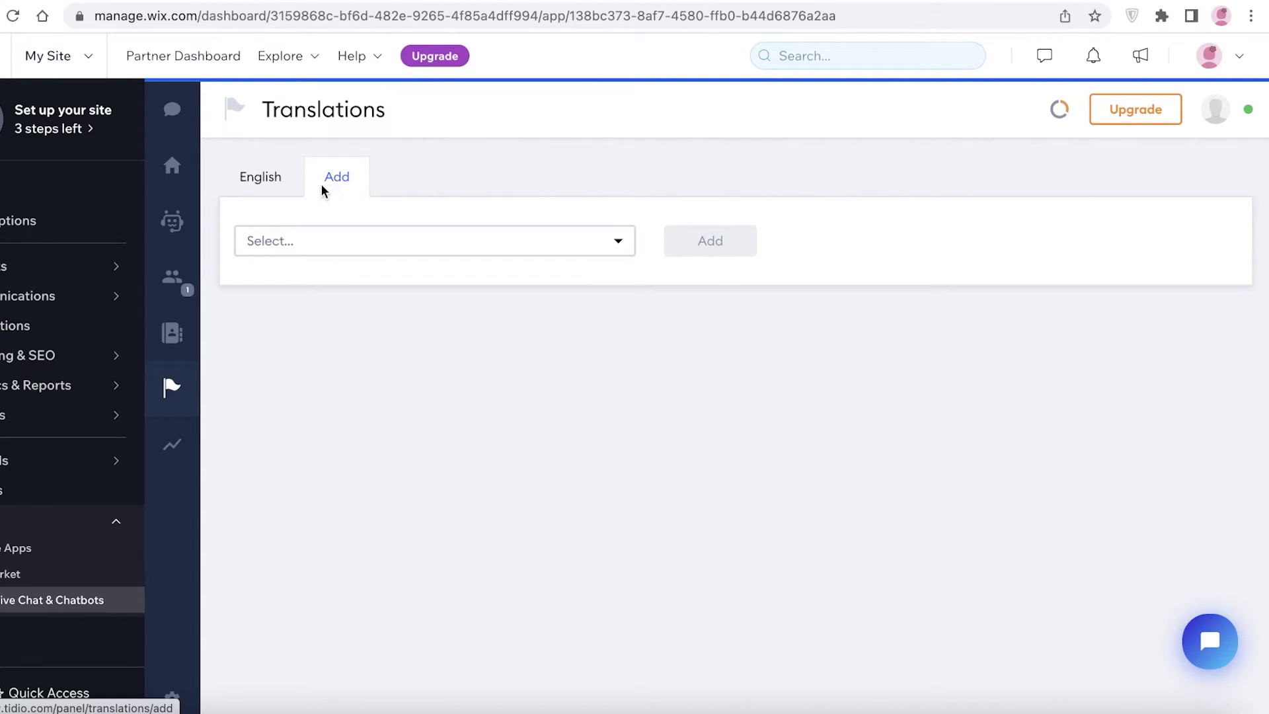
# Step: Add French as a new chat widget language and confirm the addition
pyautogui.click(336, 238)
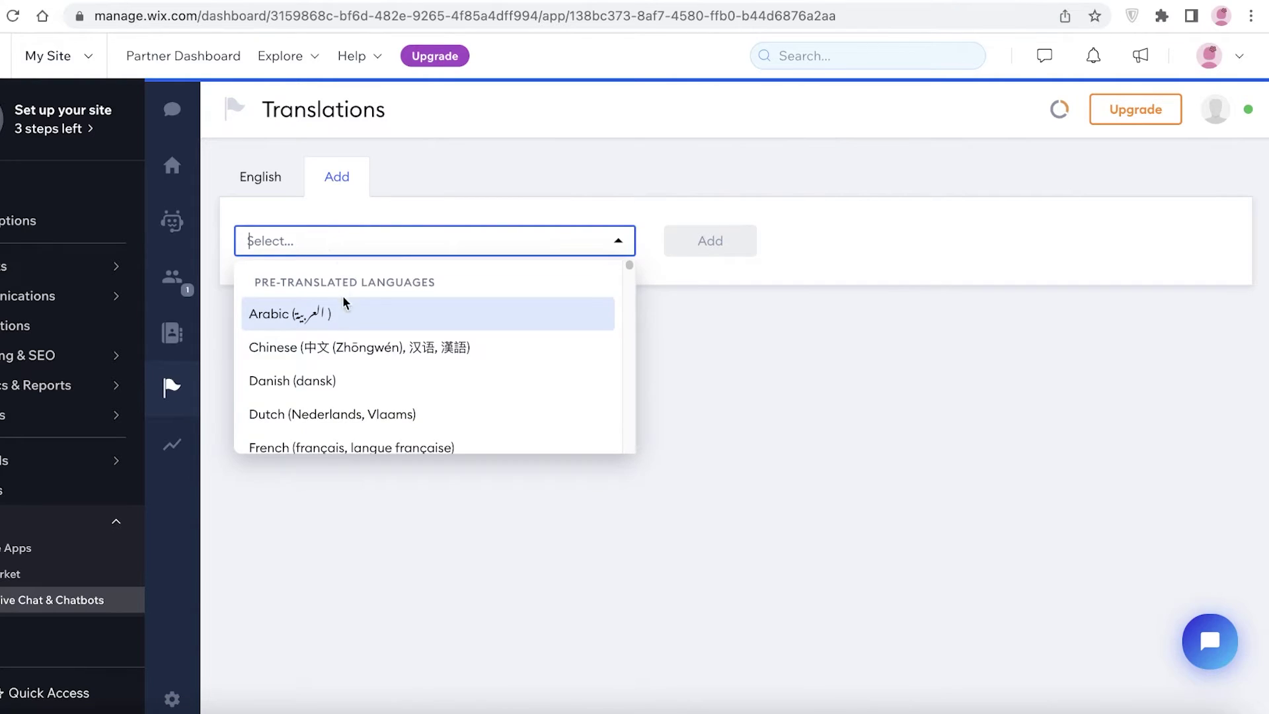
pyautogui.scroll(-4, 338, 358)
pyautogui.scroll(2, 343, 343)
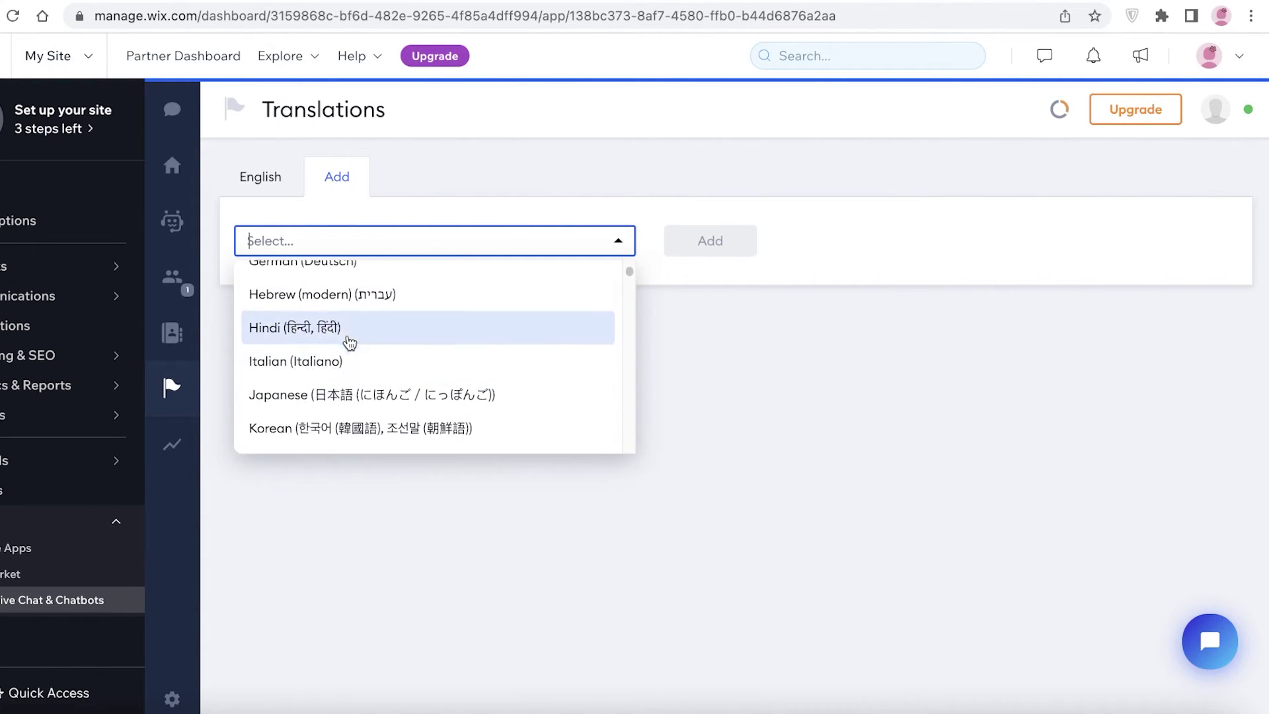
pyautogui.click(354, 270)
pyautogui.click(695, 240)
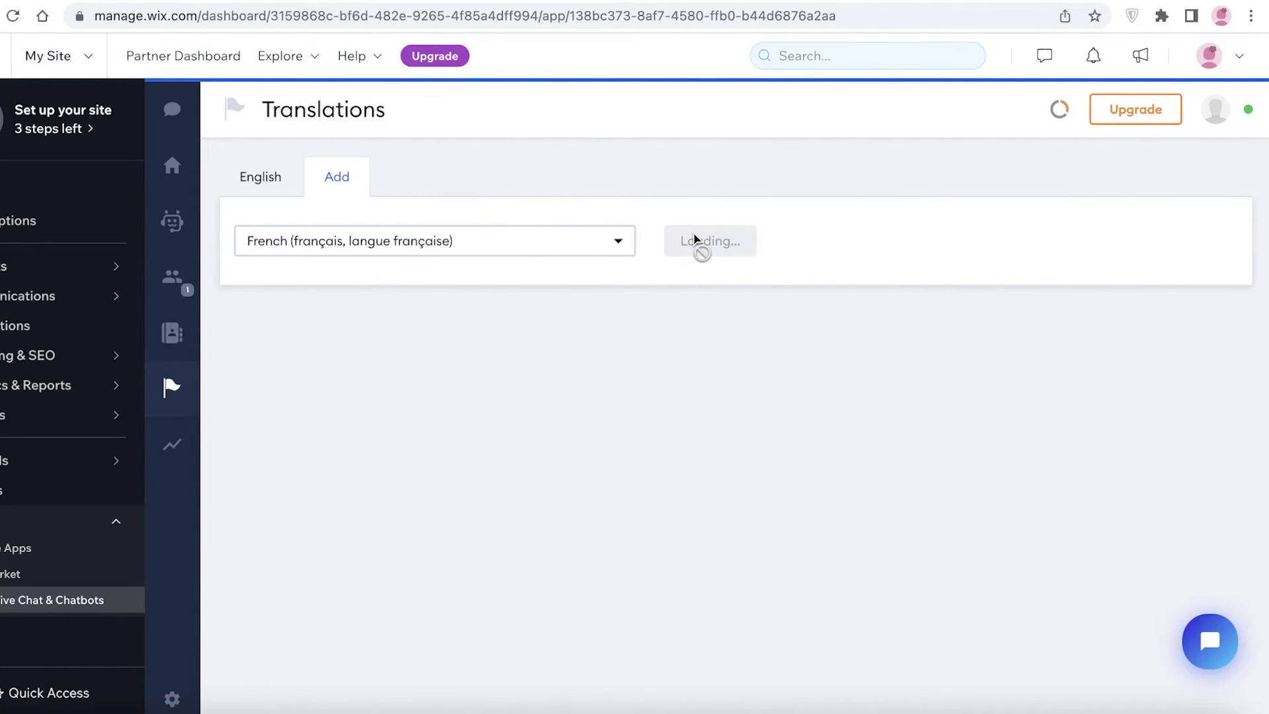
pyautogui.click(709, 497)
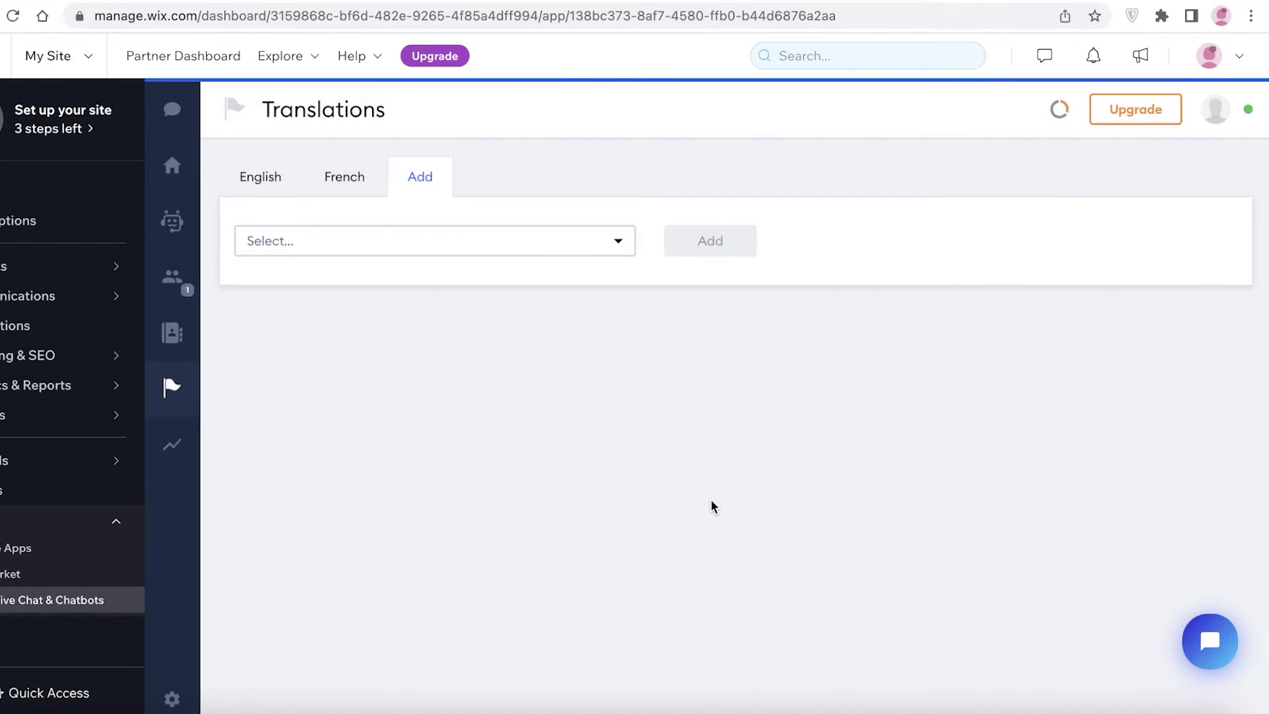
# Step: Review the French widget texts and compare them with the English originals
pyautogui.click(355, 176)
pyautogui.scroll(-6, 379, 337)
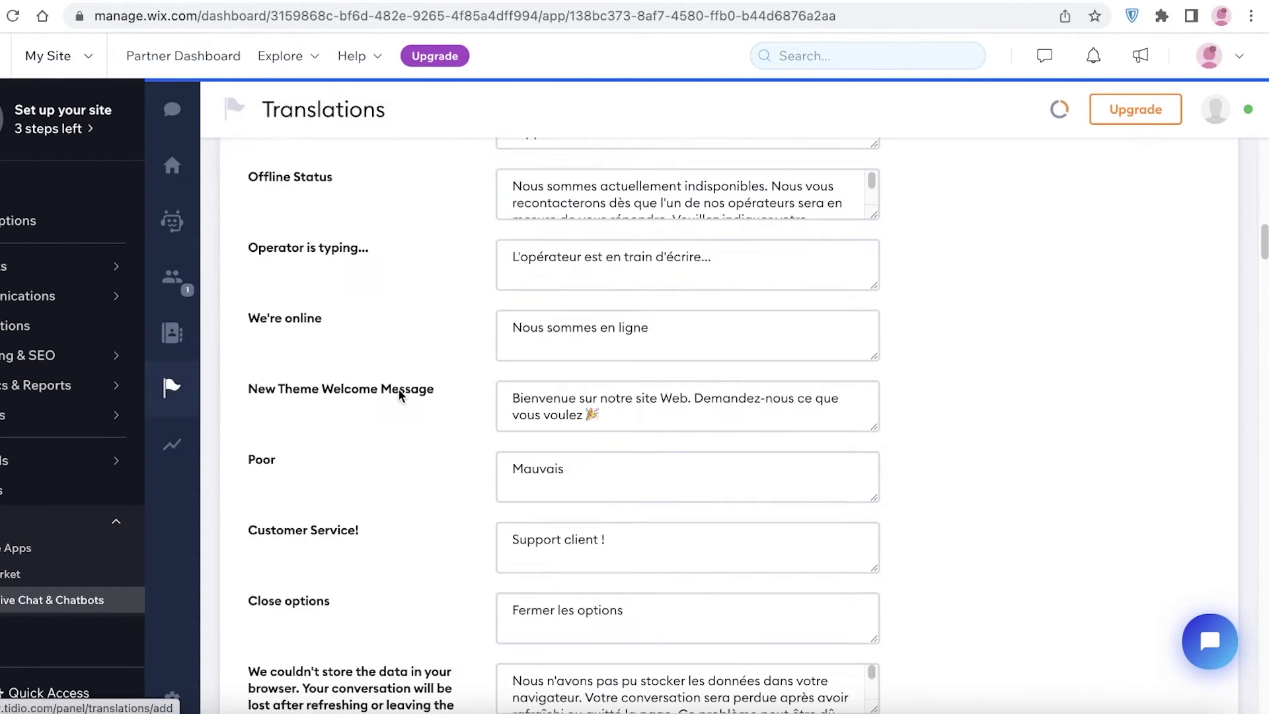
pyautogui.scroll(10, 378, 337)
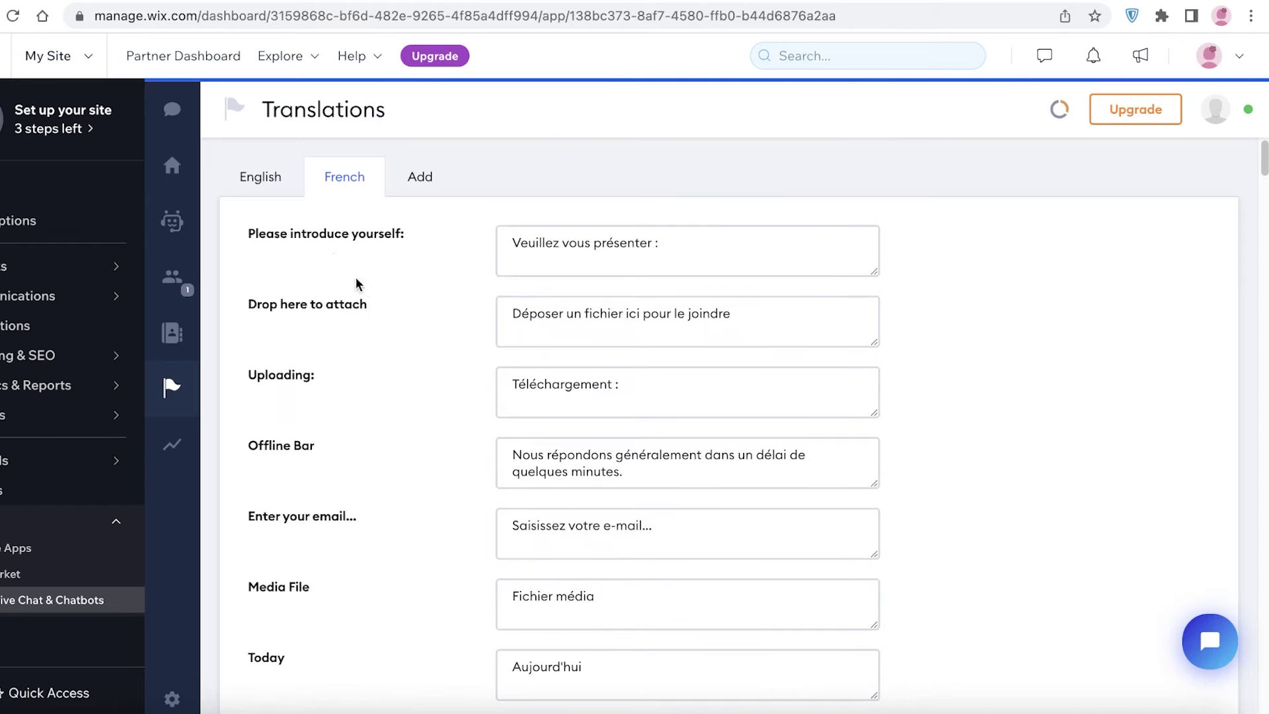
pyautogui.click(283, 200)
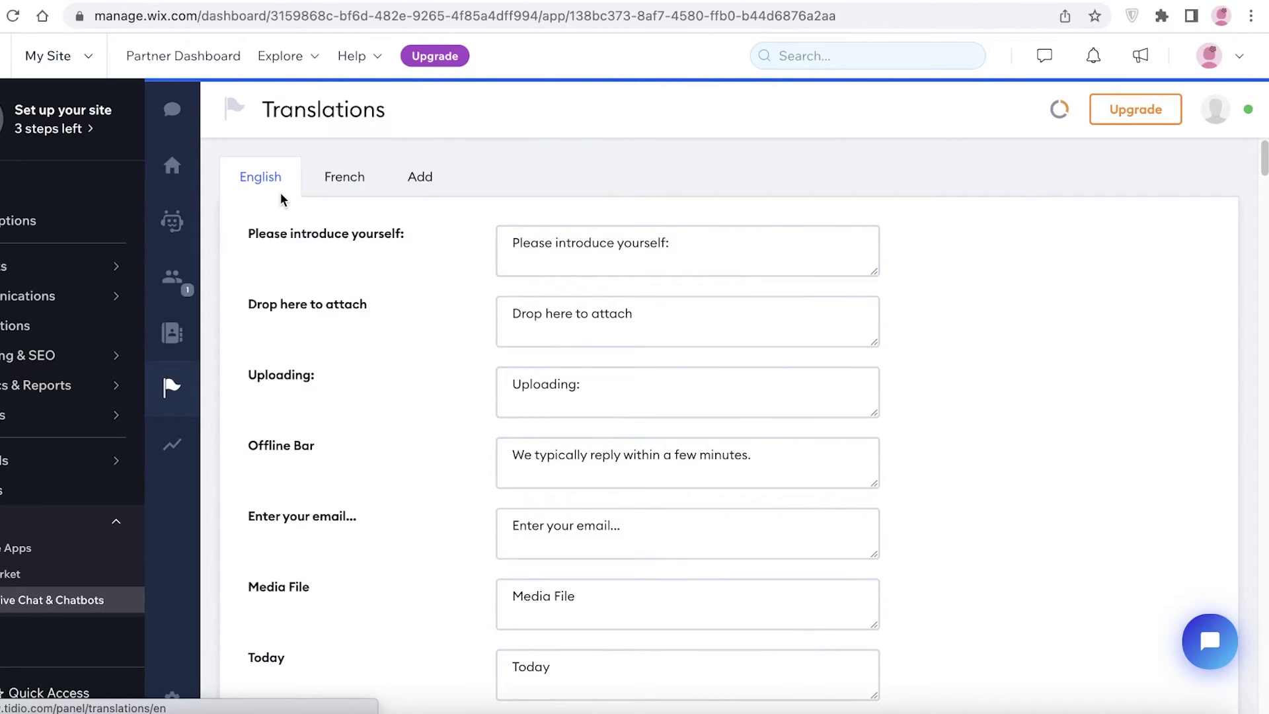
# Step: Browse the other available languages without adding any
pyautogui.click(420, 177)
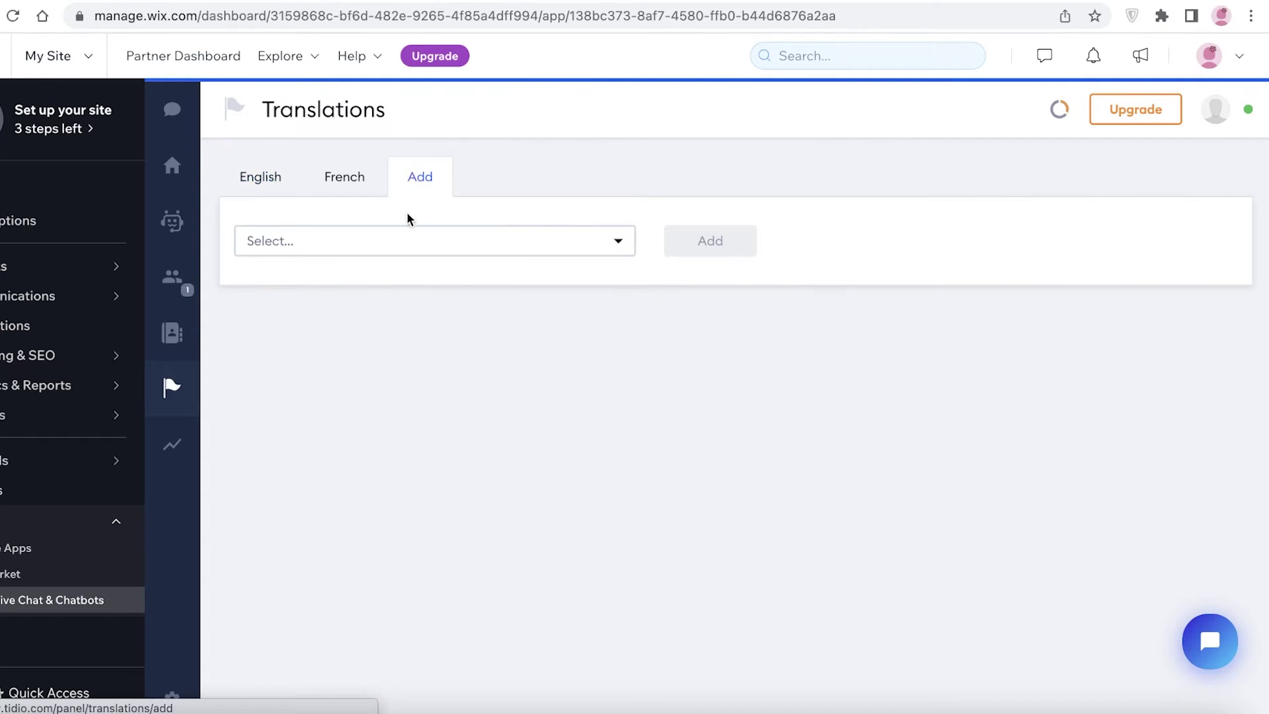
pyautogui.click(407, 241)
pyautogui.scroll(-20, 278, 397)
pyautogui.scroll(-15, 276, 432)
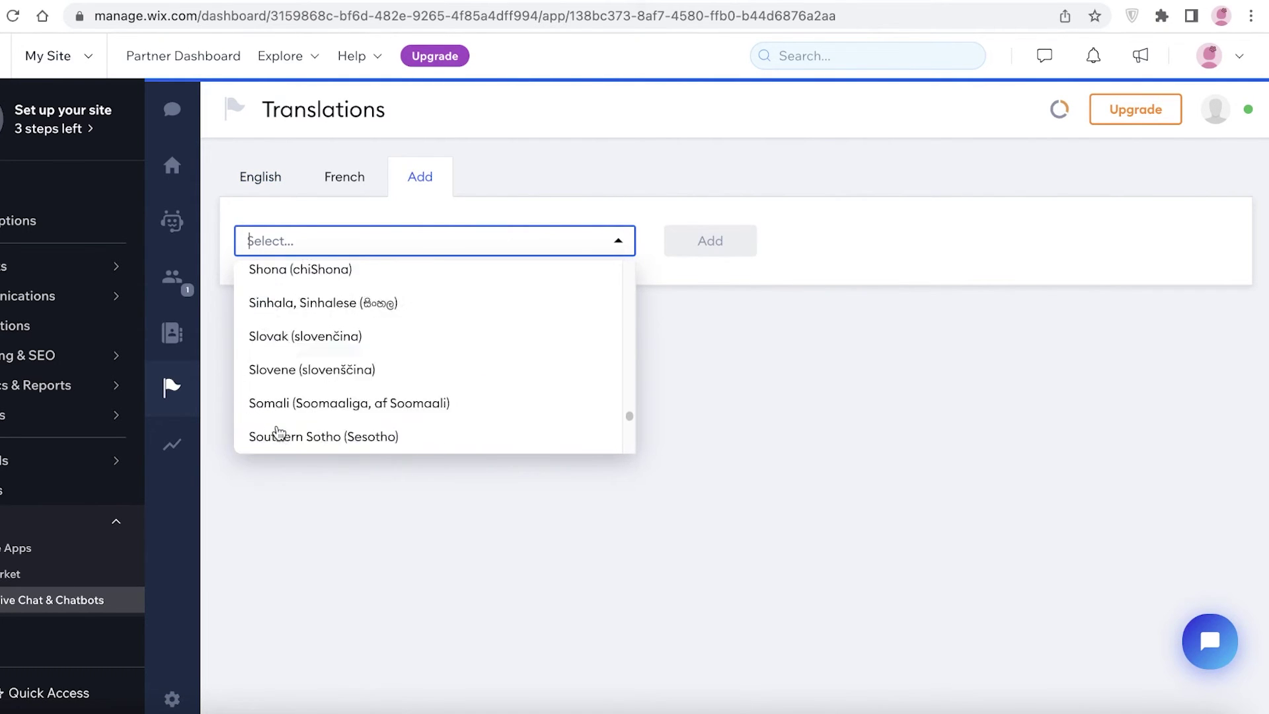
pyautogui.click(569, 161)
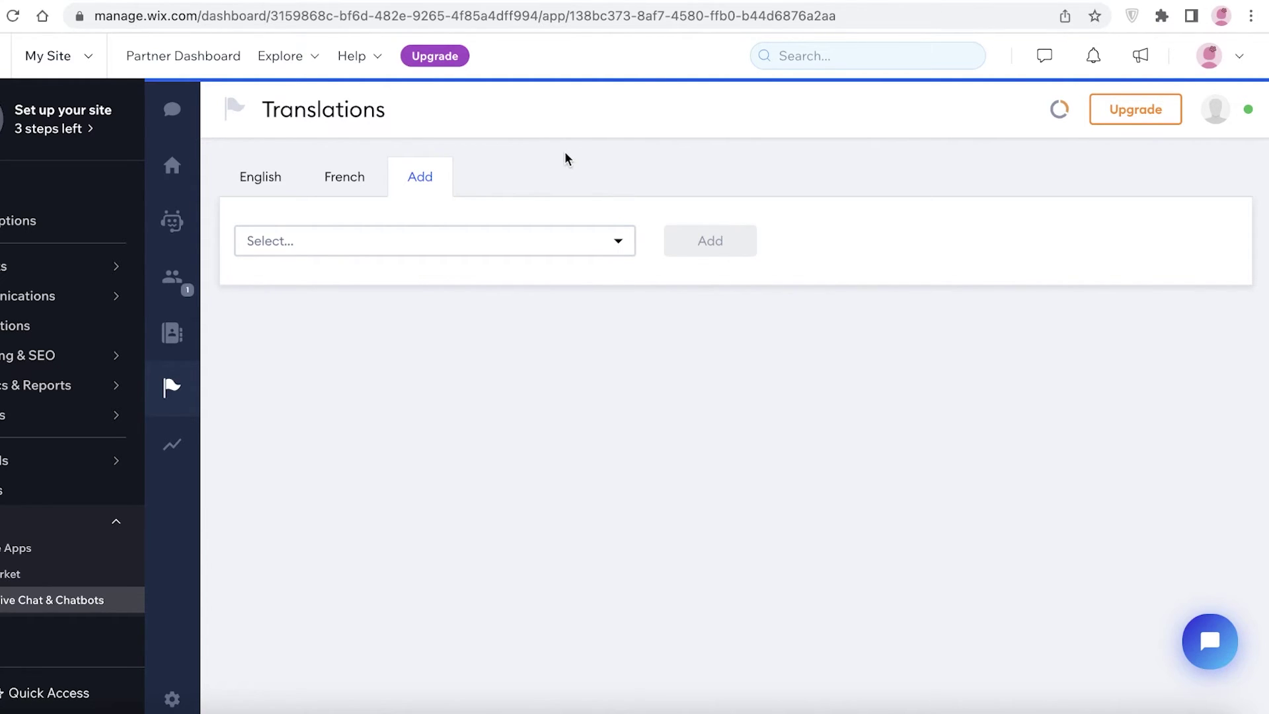
# Step: Return to the French texts and inspect the 'Drop here to attach' translation
pyautogui.click(350, 179)
pyautogui.tripleClick(587, 324)
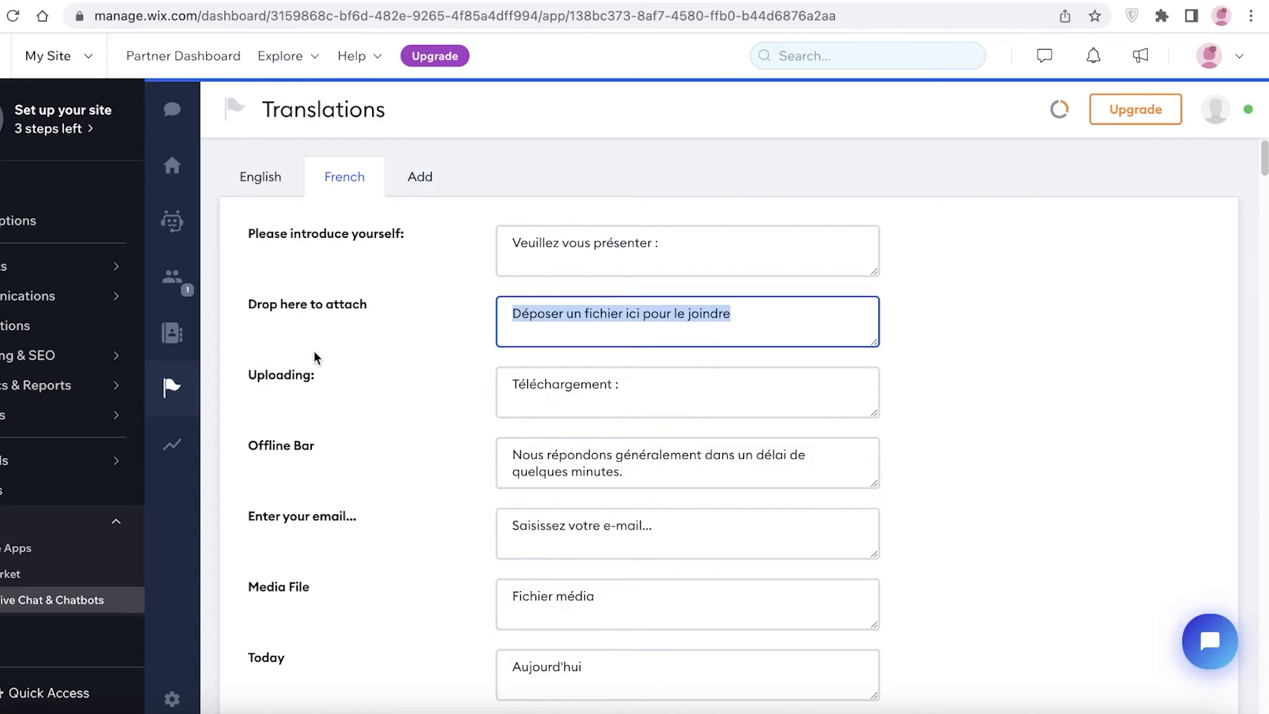
pyautogui.click(433, 367)
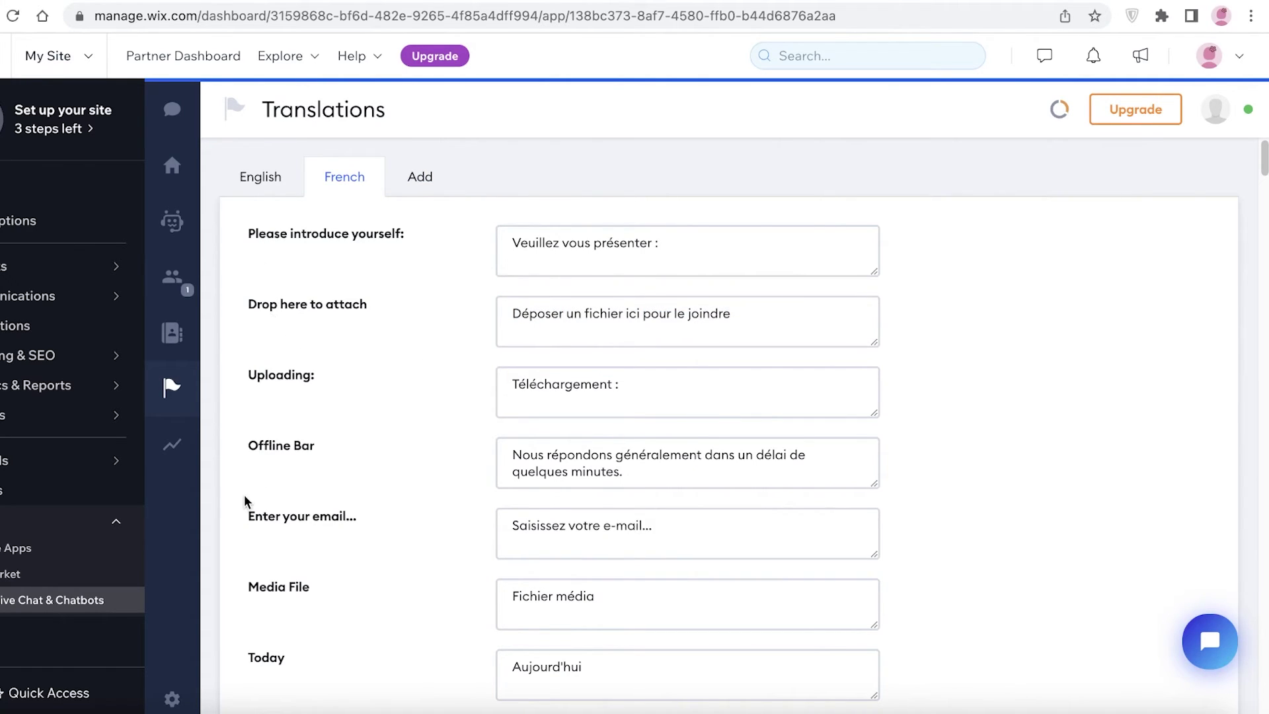
# Step: Scroll through the empty Messages / Chats analytics and dismiss the AI Response Bots promo
pyautogui.click(189, 454)
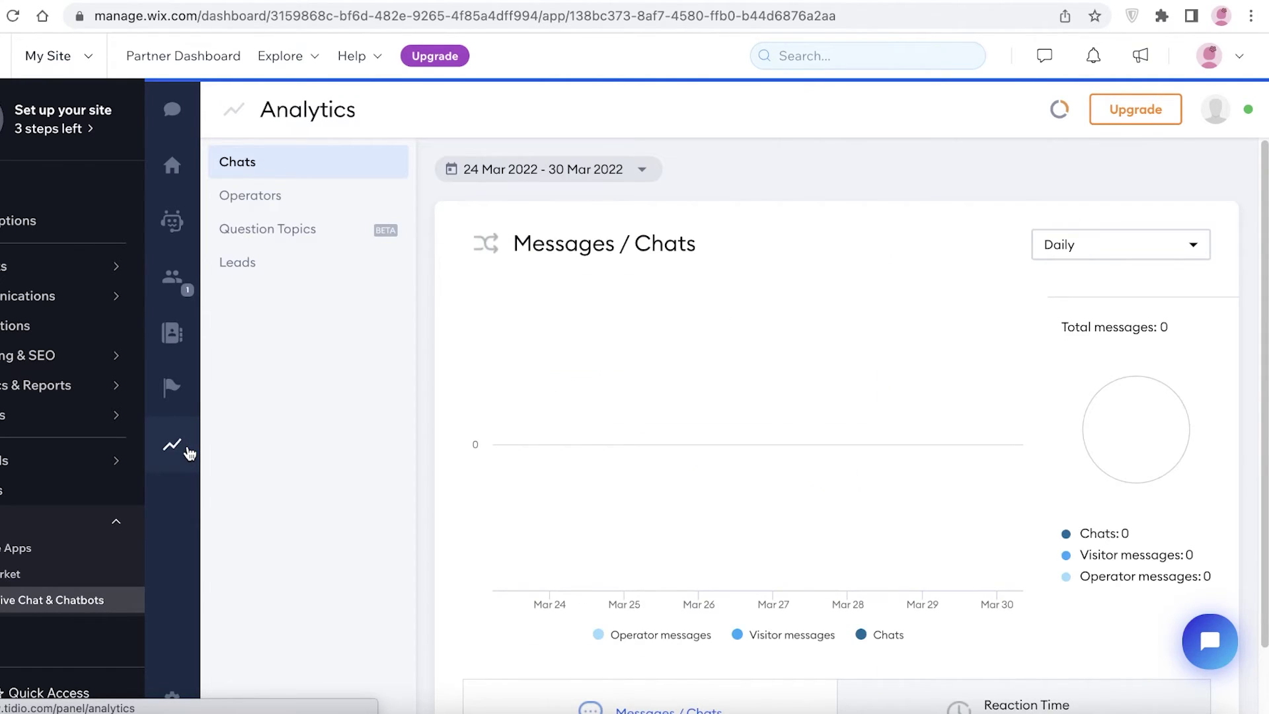
pyautogui.scroll(-1, 675, 315)
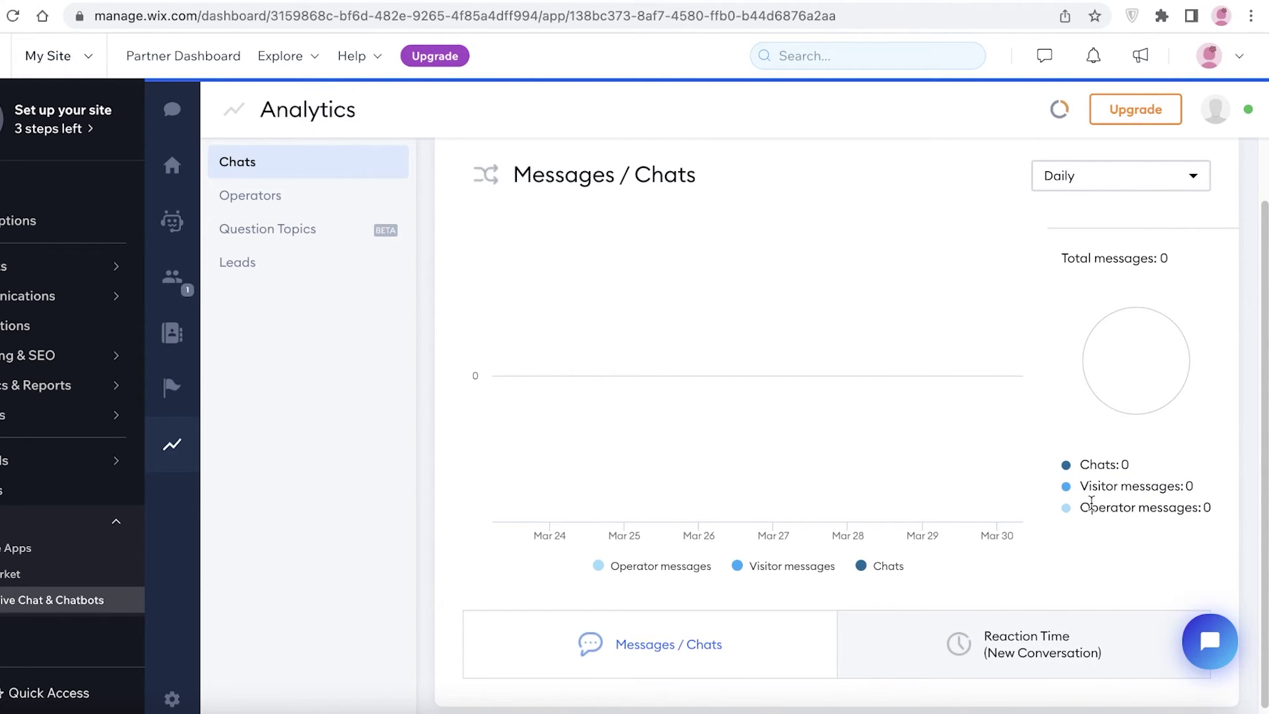
pyautogui.scroll(-1, 1098, 503)
pyautogui.press('XF86AudioMute')
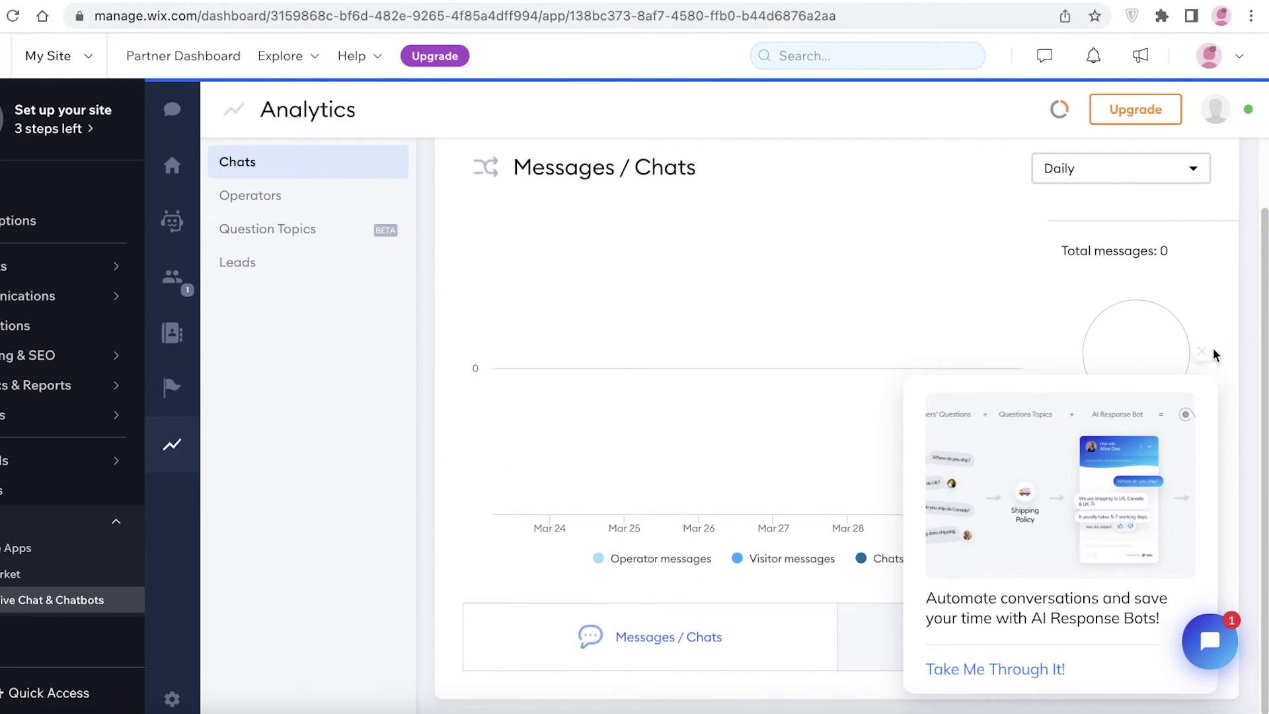
pyautogui.click(1203, 352)
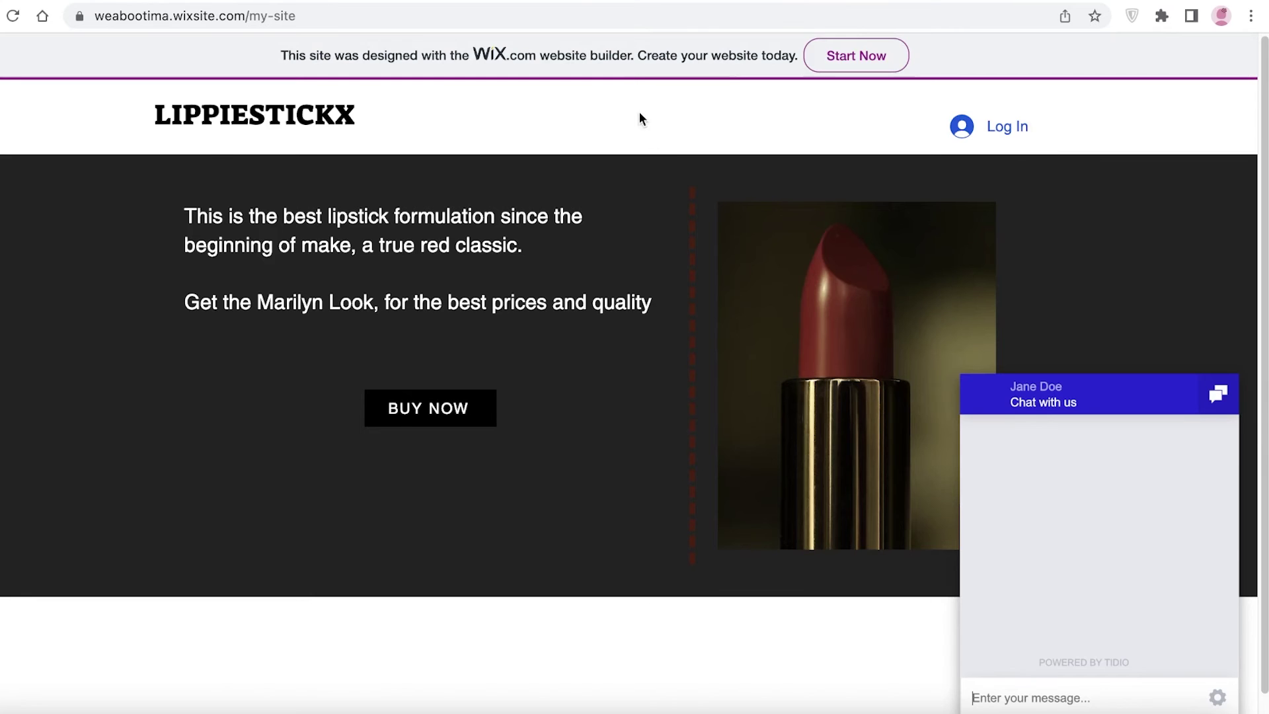
# Step: Send the test message 'shippimh' in the site's chat and dismiss the email form
pyautogui.scroll(-1, 1031, 595)
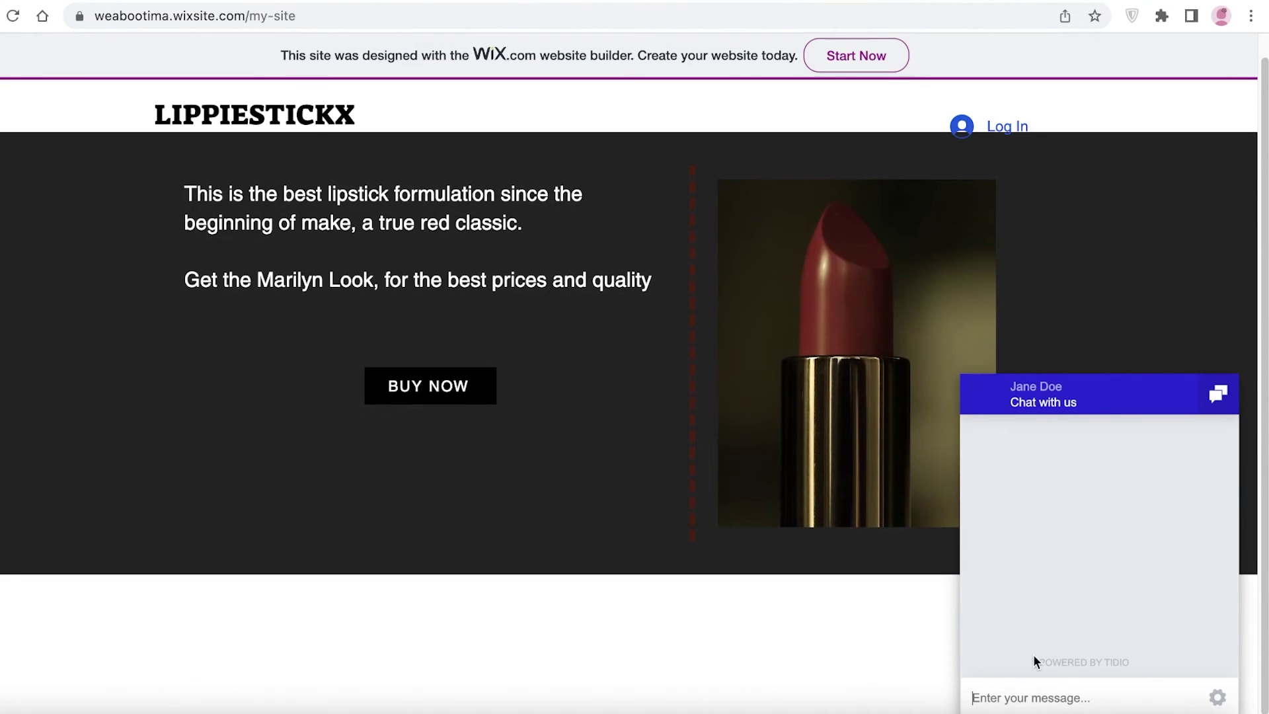
pyautogui.write('shippimh')
pyautogui.press('Return')
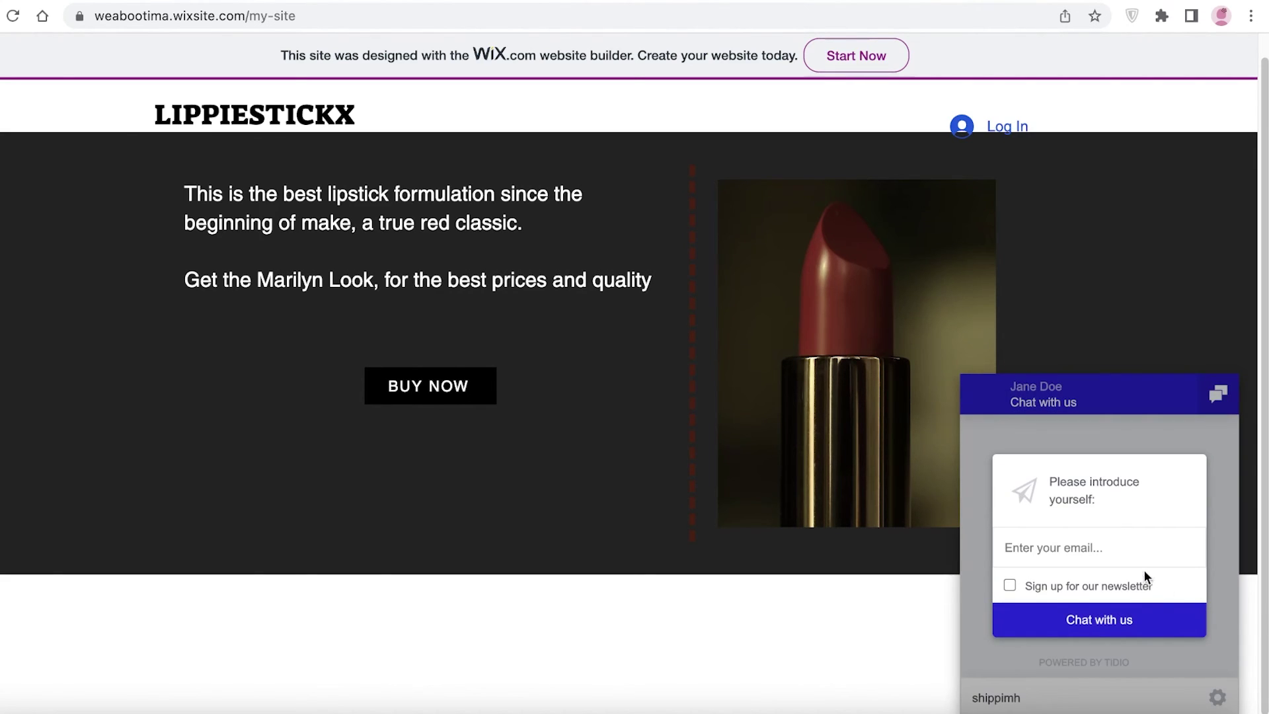
pyautogui.click(1093, 441)
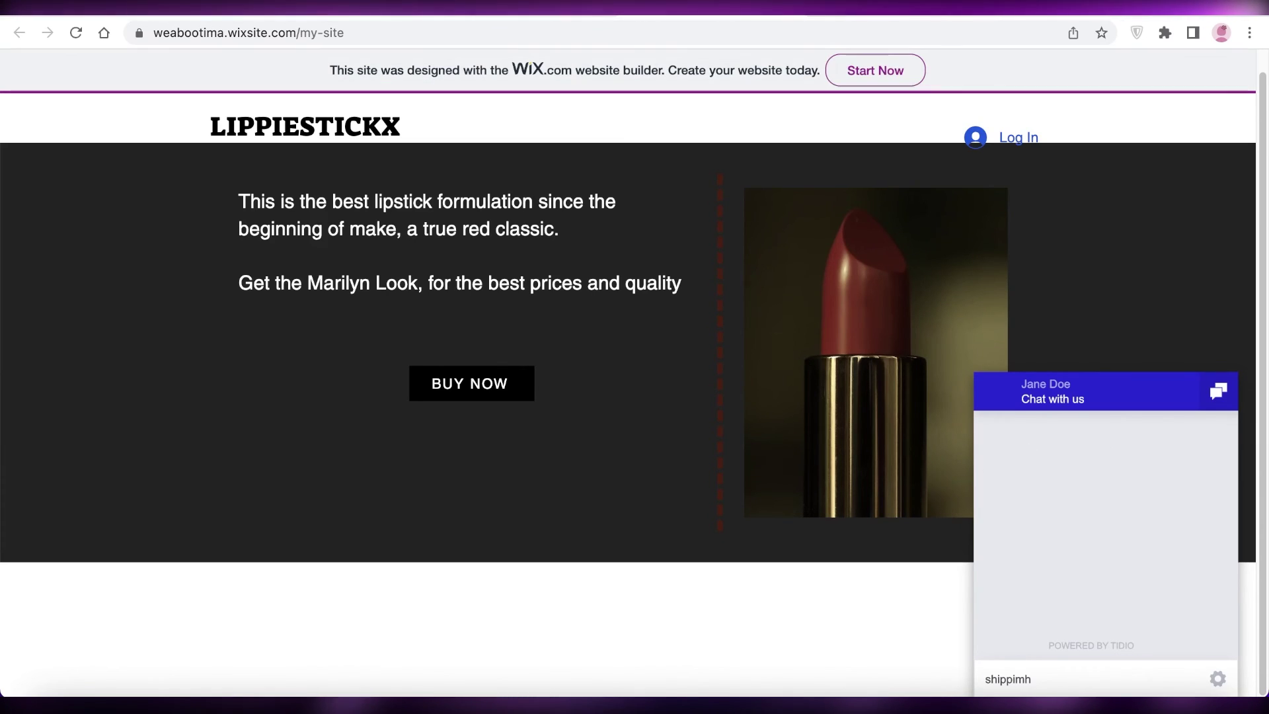
# Step: Return to the Tidio dashboard tab and close the setup progress popup
pyautogui.click(529, 8)
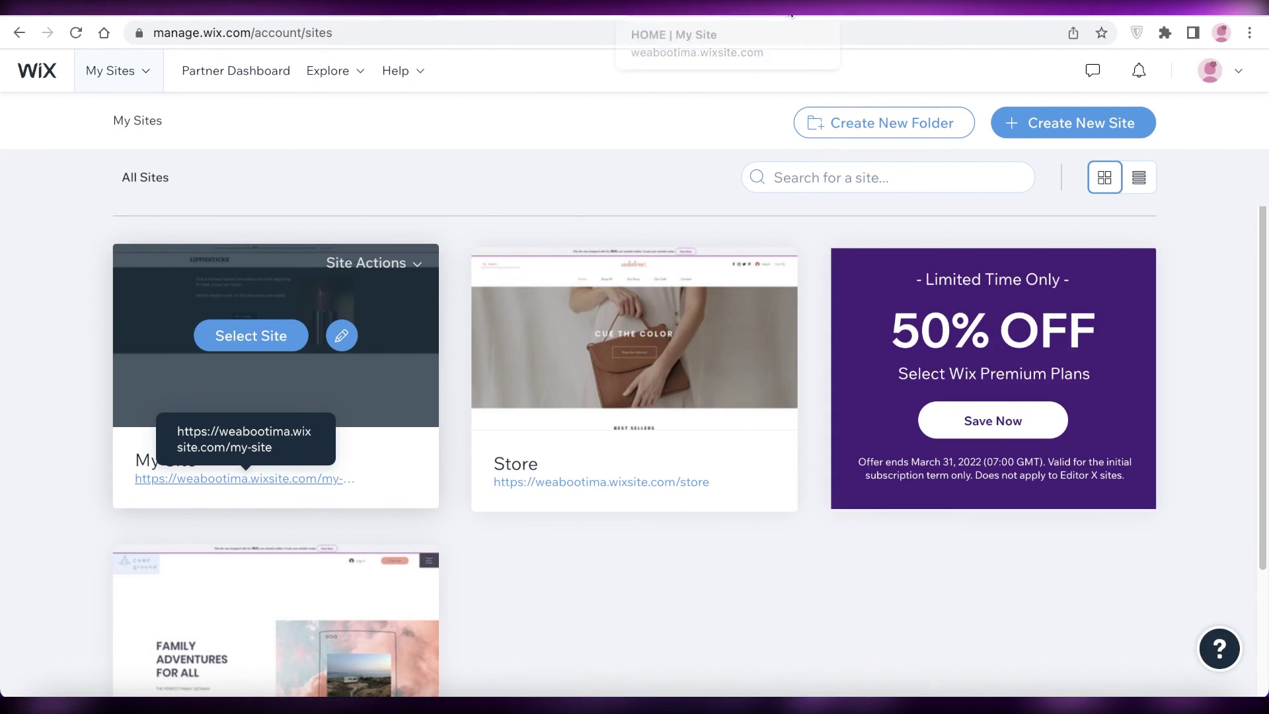
pyautogui.click(727, 9)
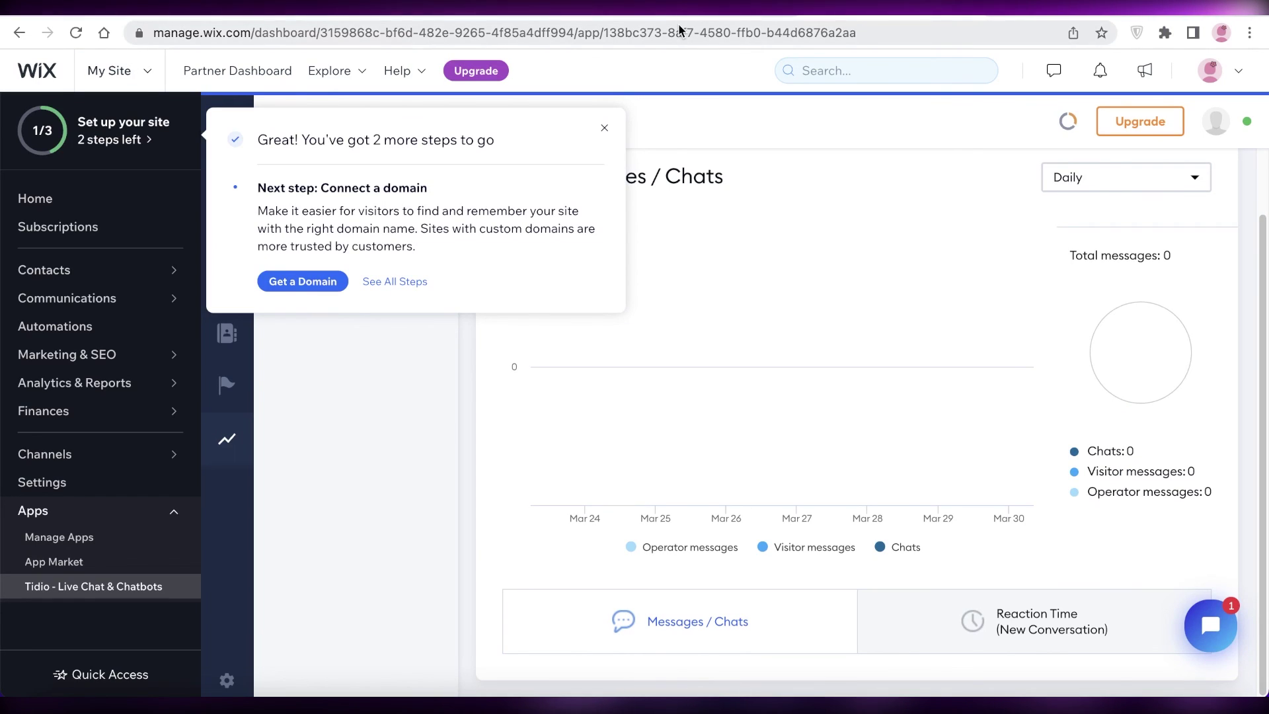
pyautogui.click(604, 128)
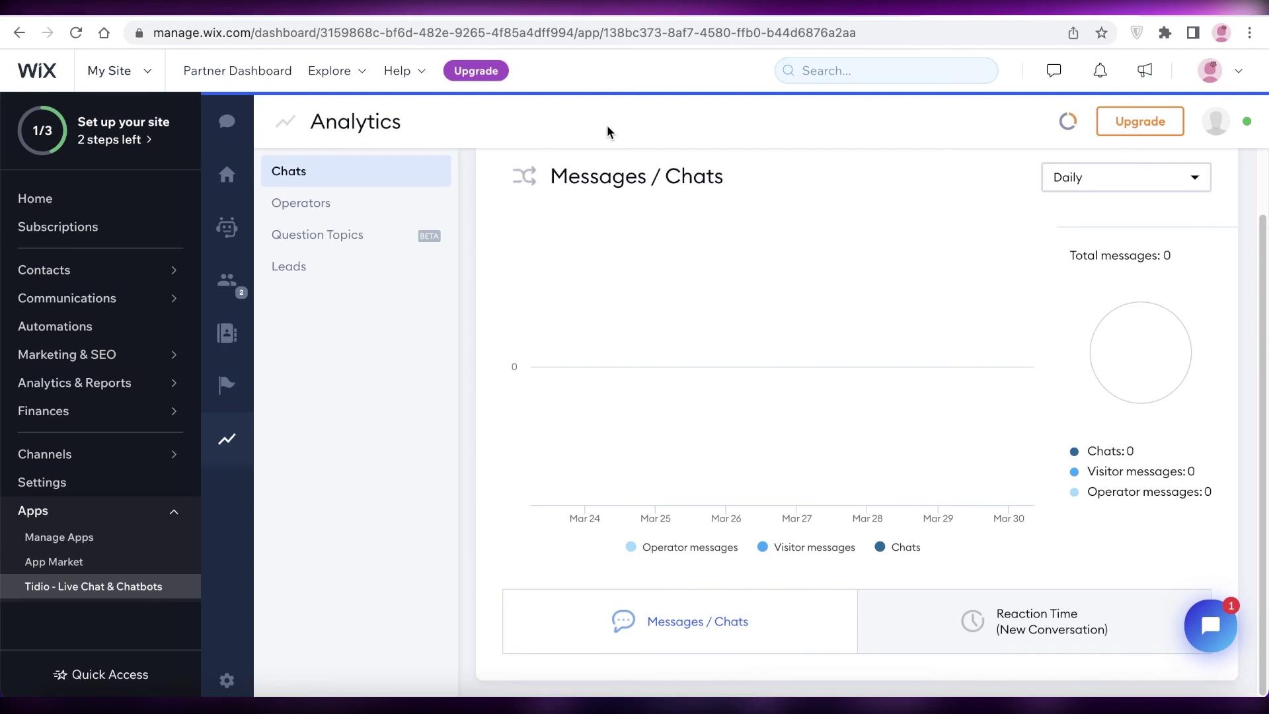